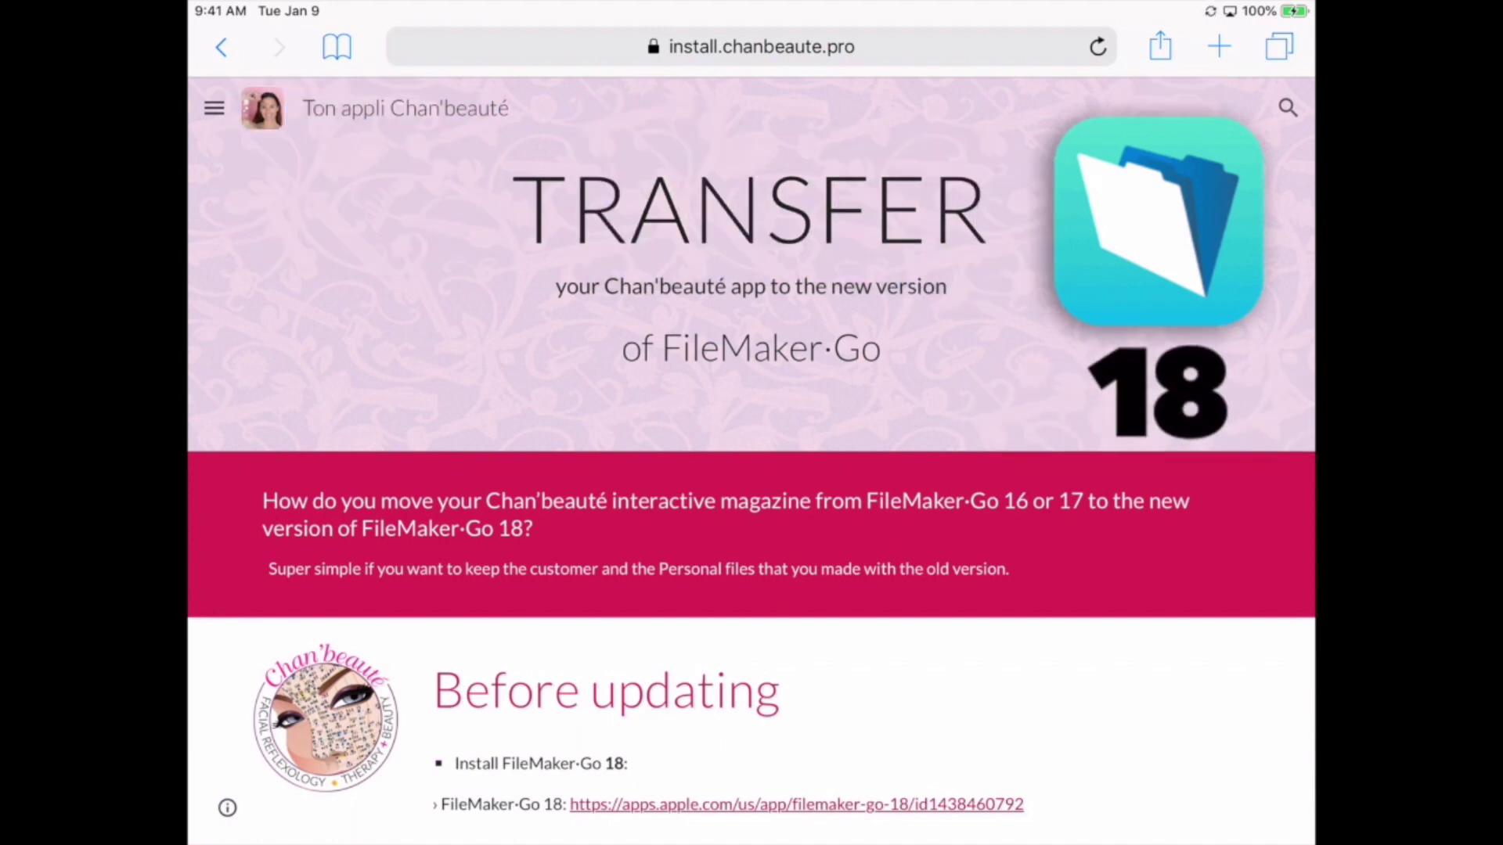
scroll(751, 470, down, 3)
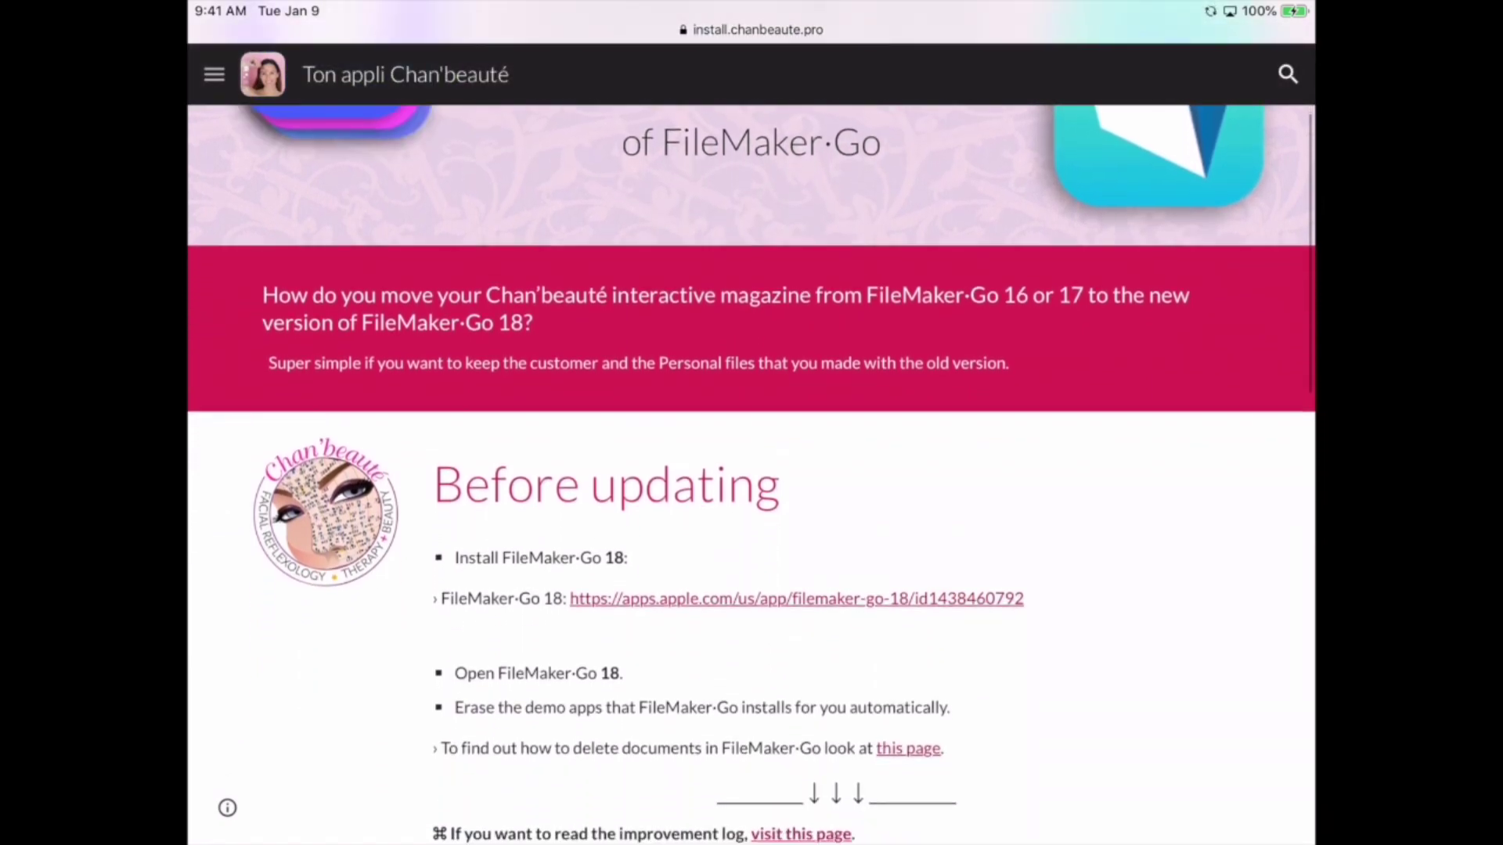
scroll(752, 471, down, 1)
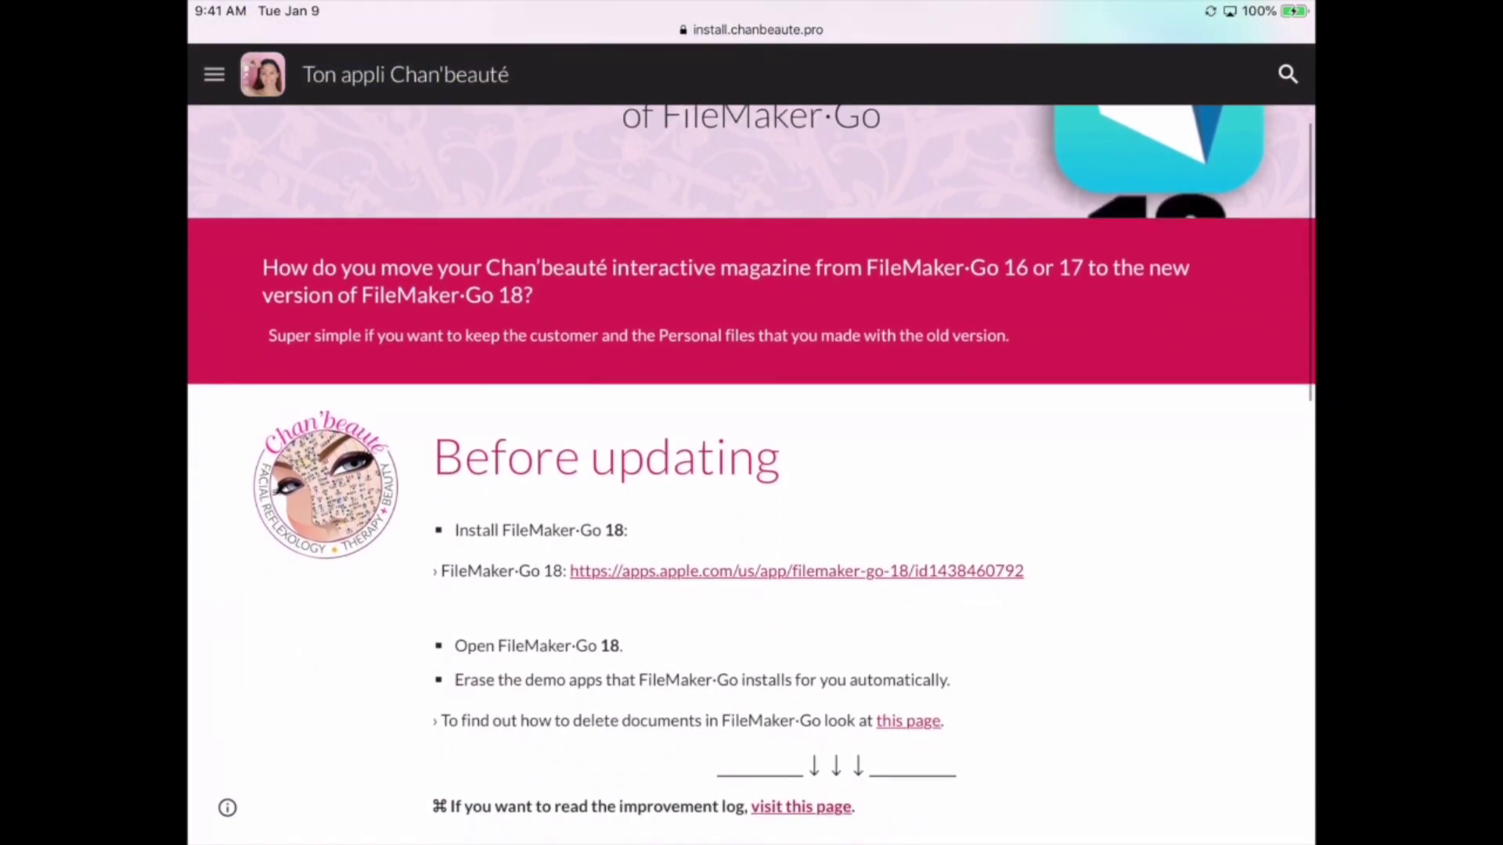
scroll(751, 470, down, 2)
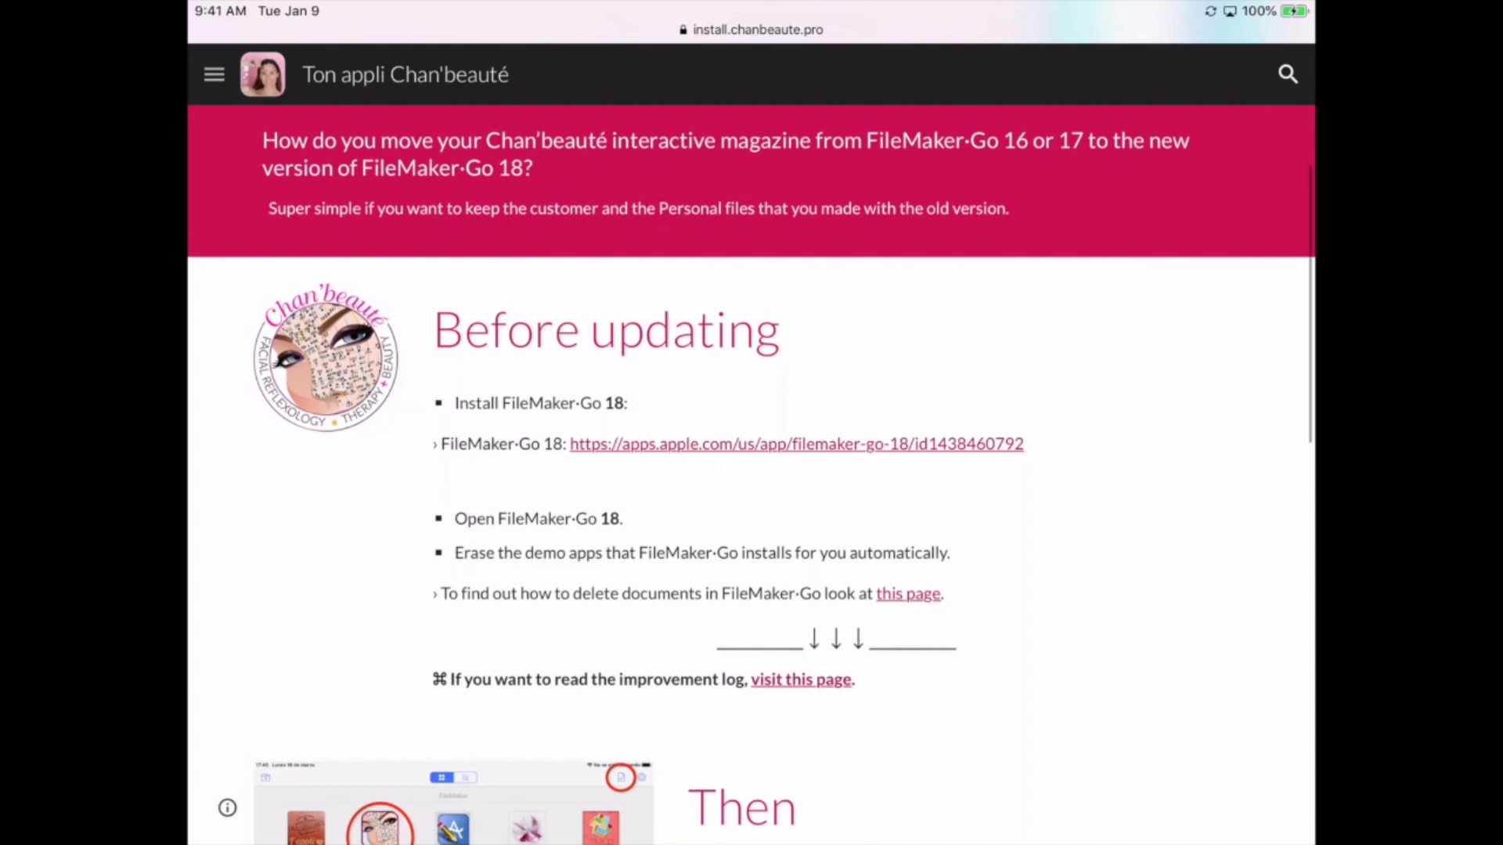
scroll(752, 470, down, 1)
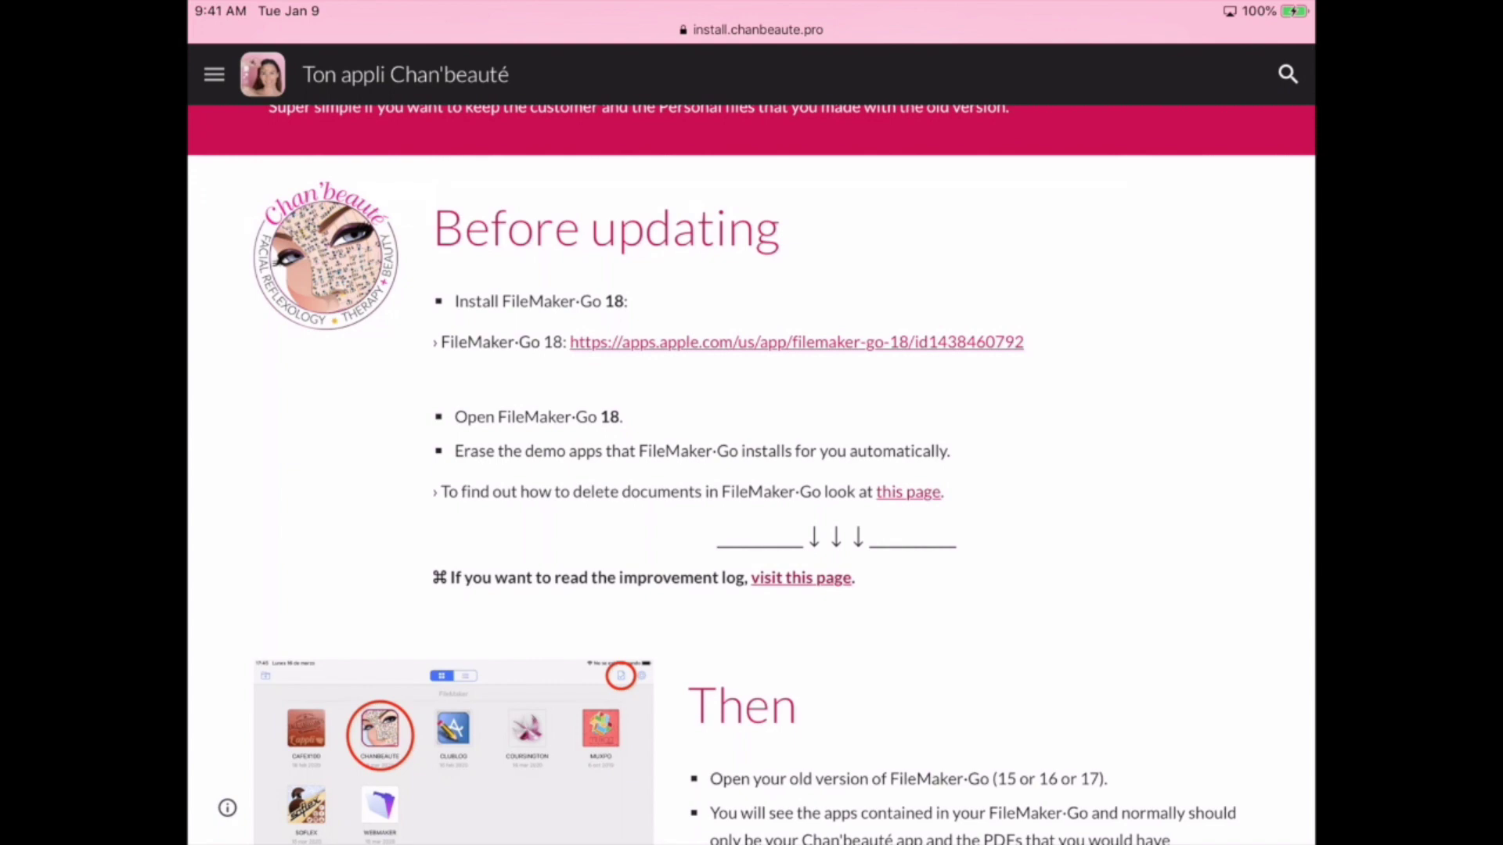
- Get FileMaker Go 18, then select the CHANBEAUTE app and bring up its share options
click(796, 342)
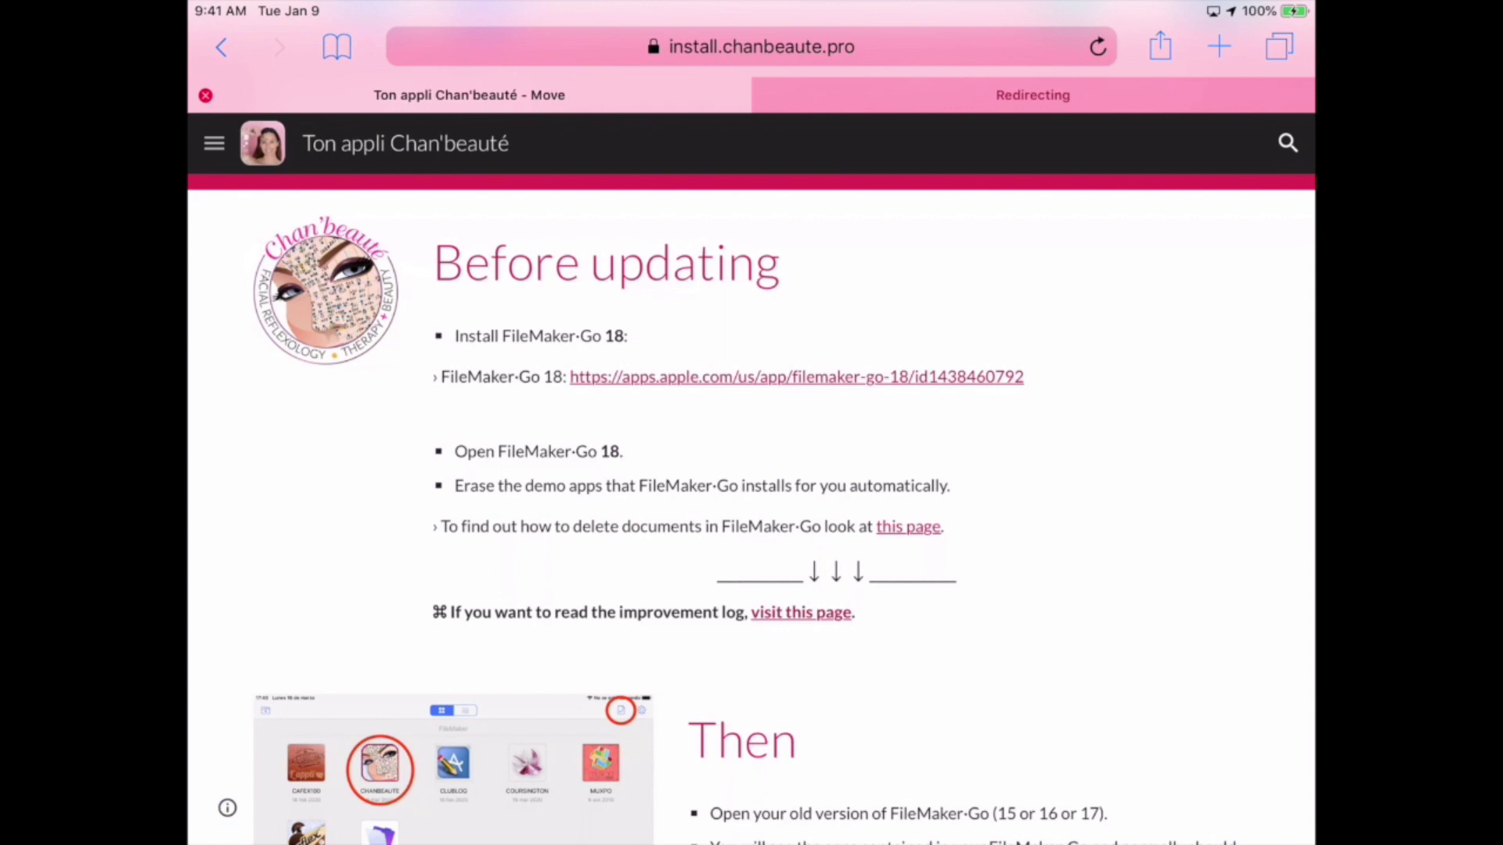
scroll(752, 470, down, 1)
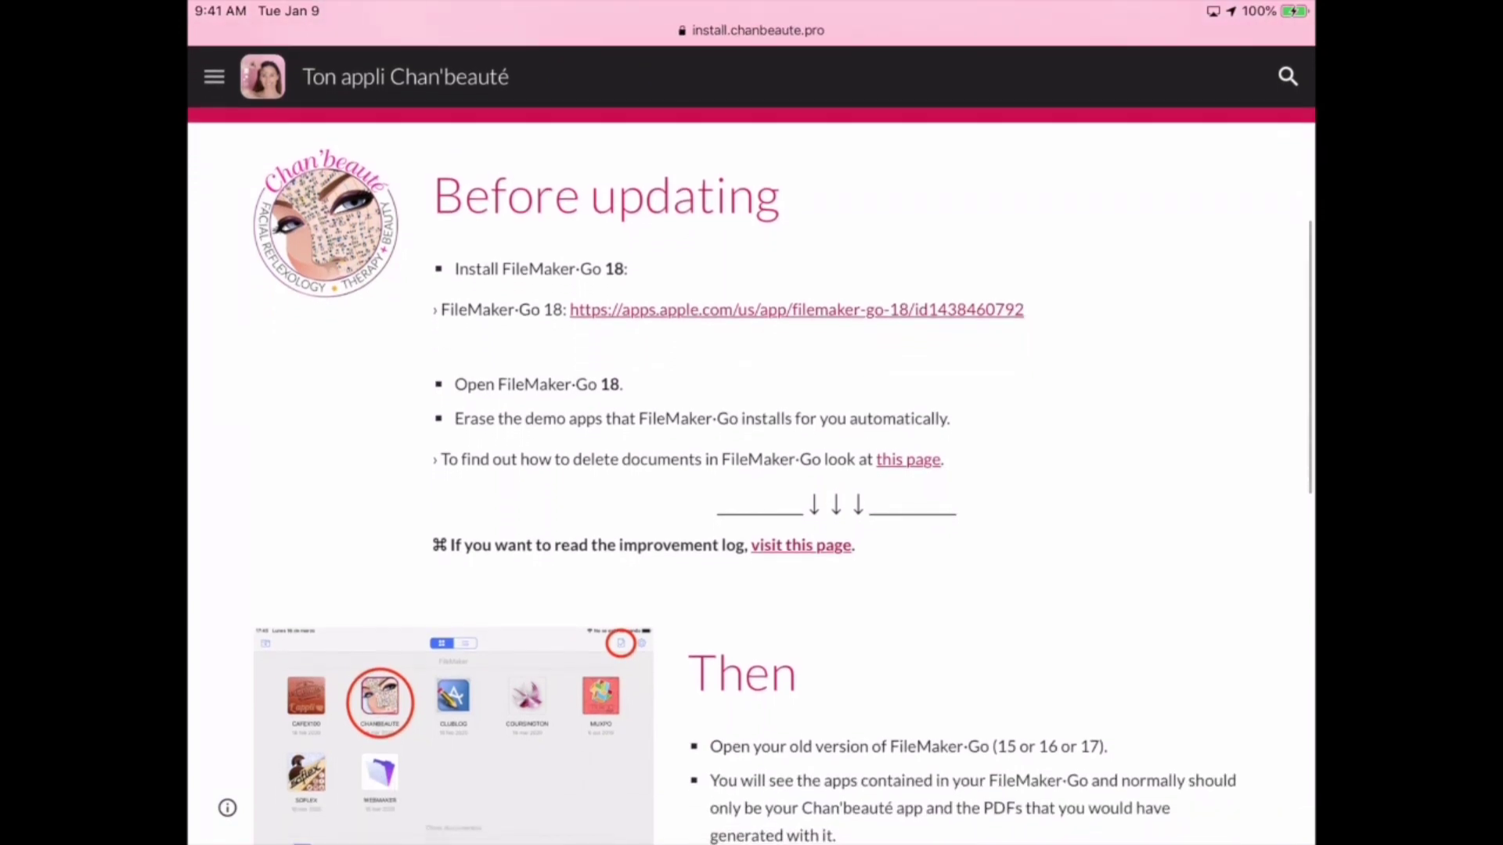
scroll(752, 470, down, 1)
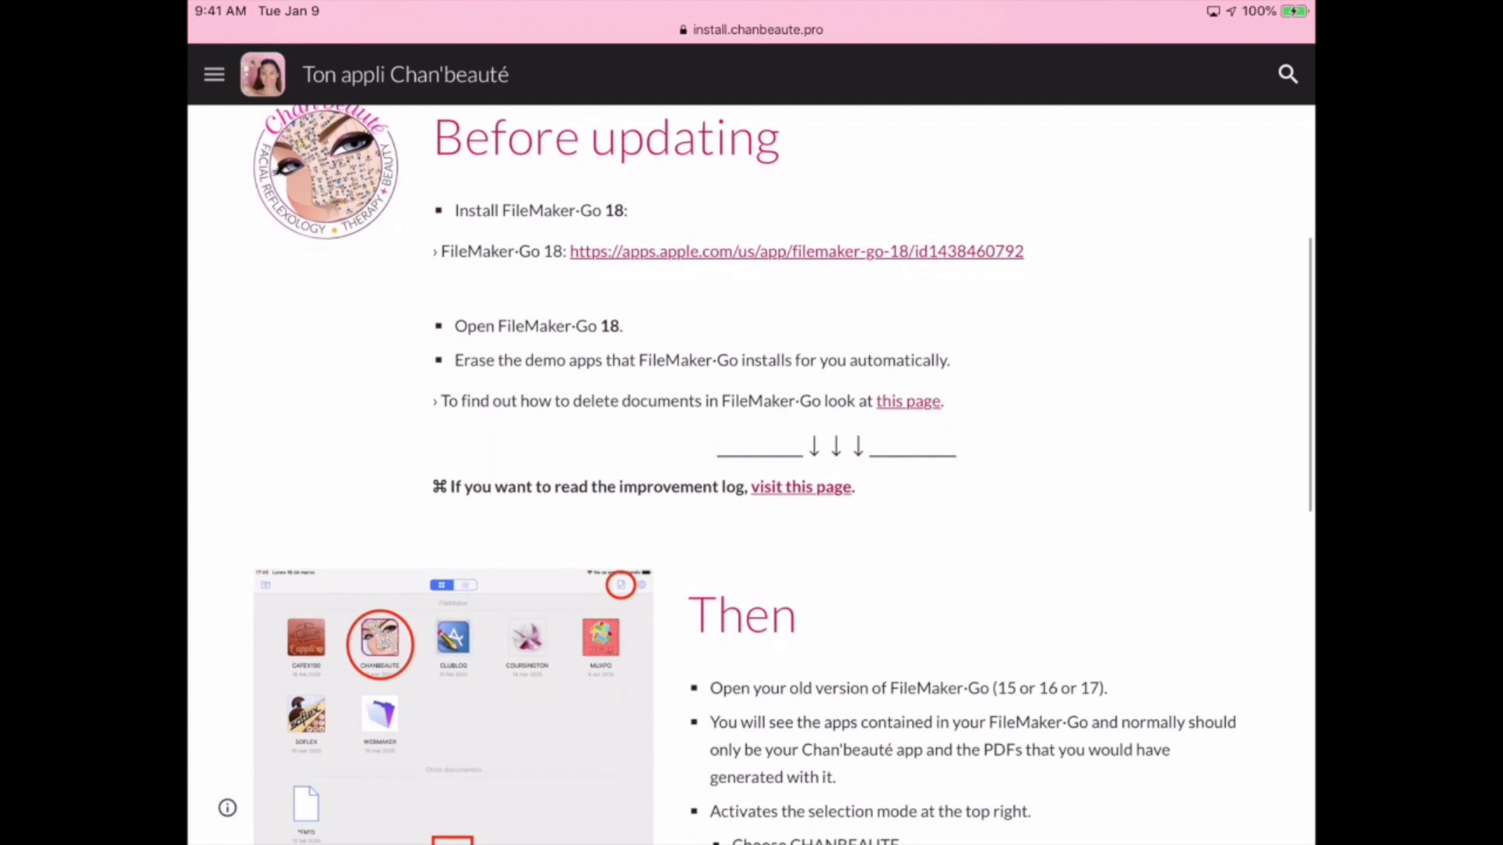
scroll(752, 470, down, 1)
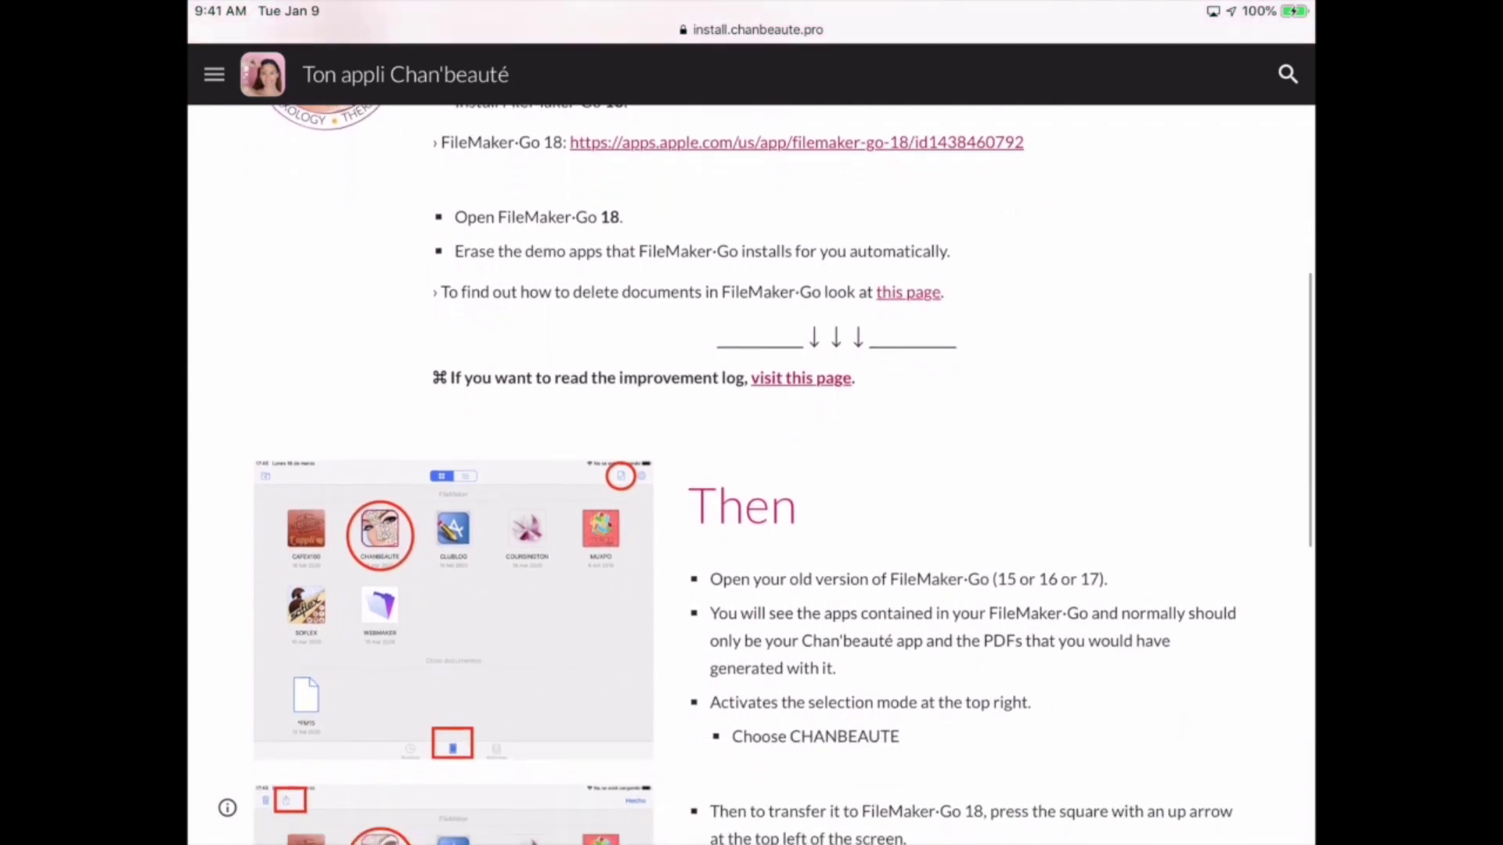
scroll(751, 471, down, 1)
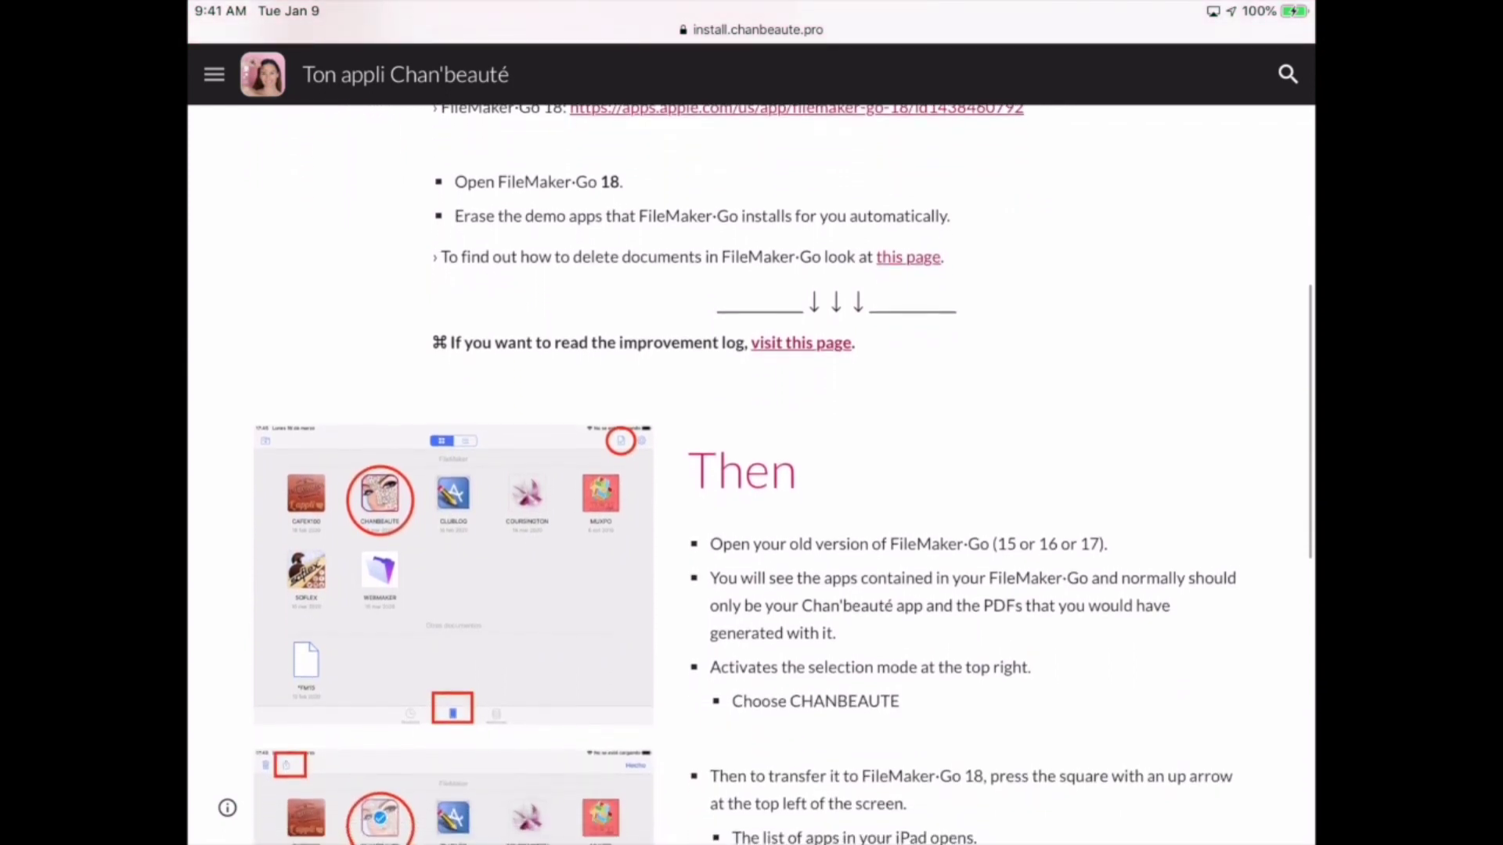
scroll(751, 469, down, 1)
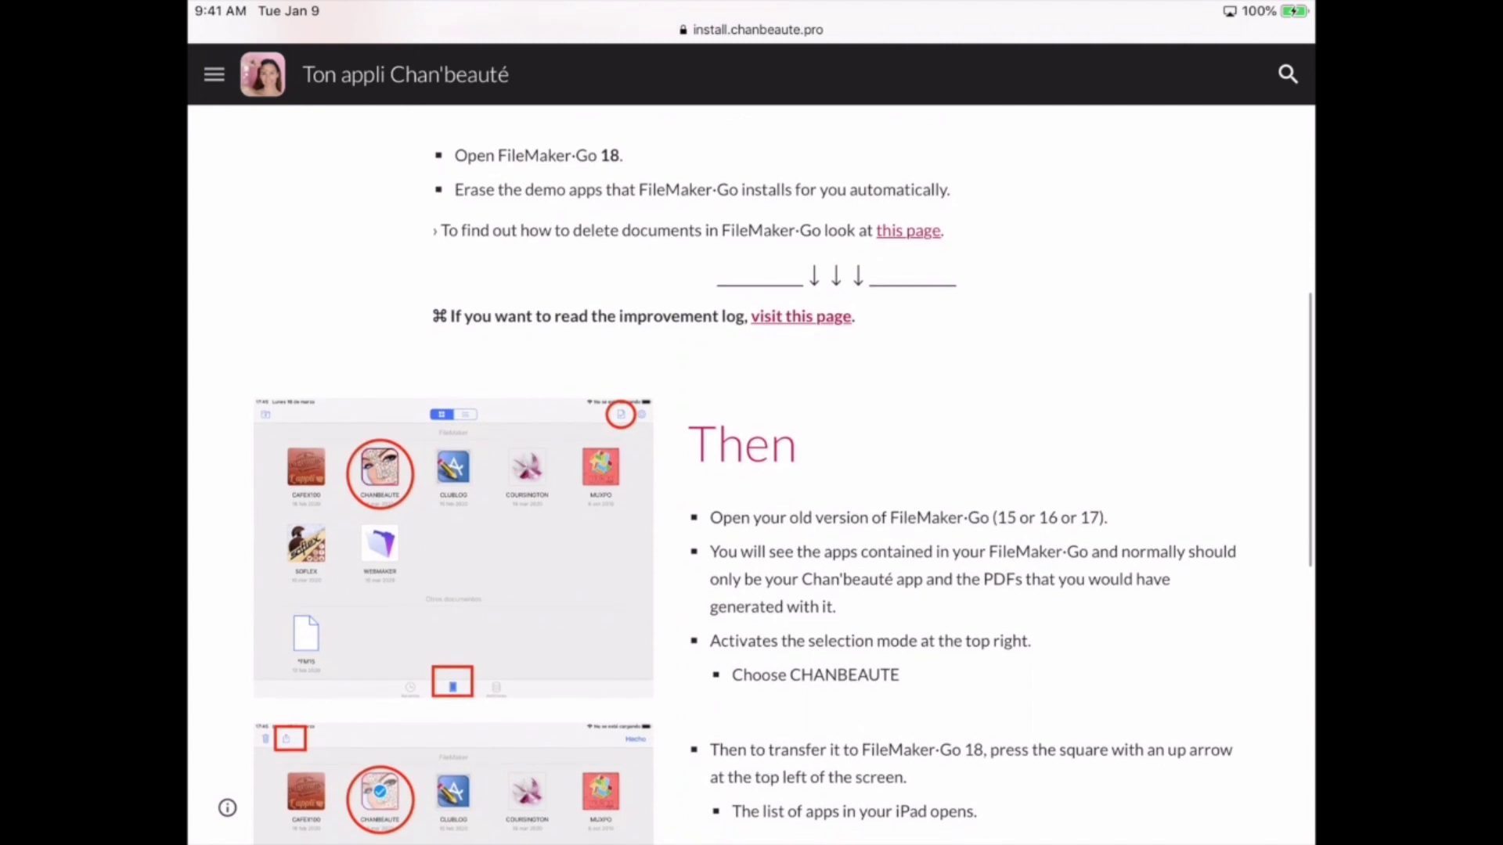
scroll(751, 470, down, 1)
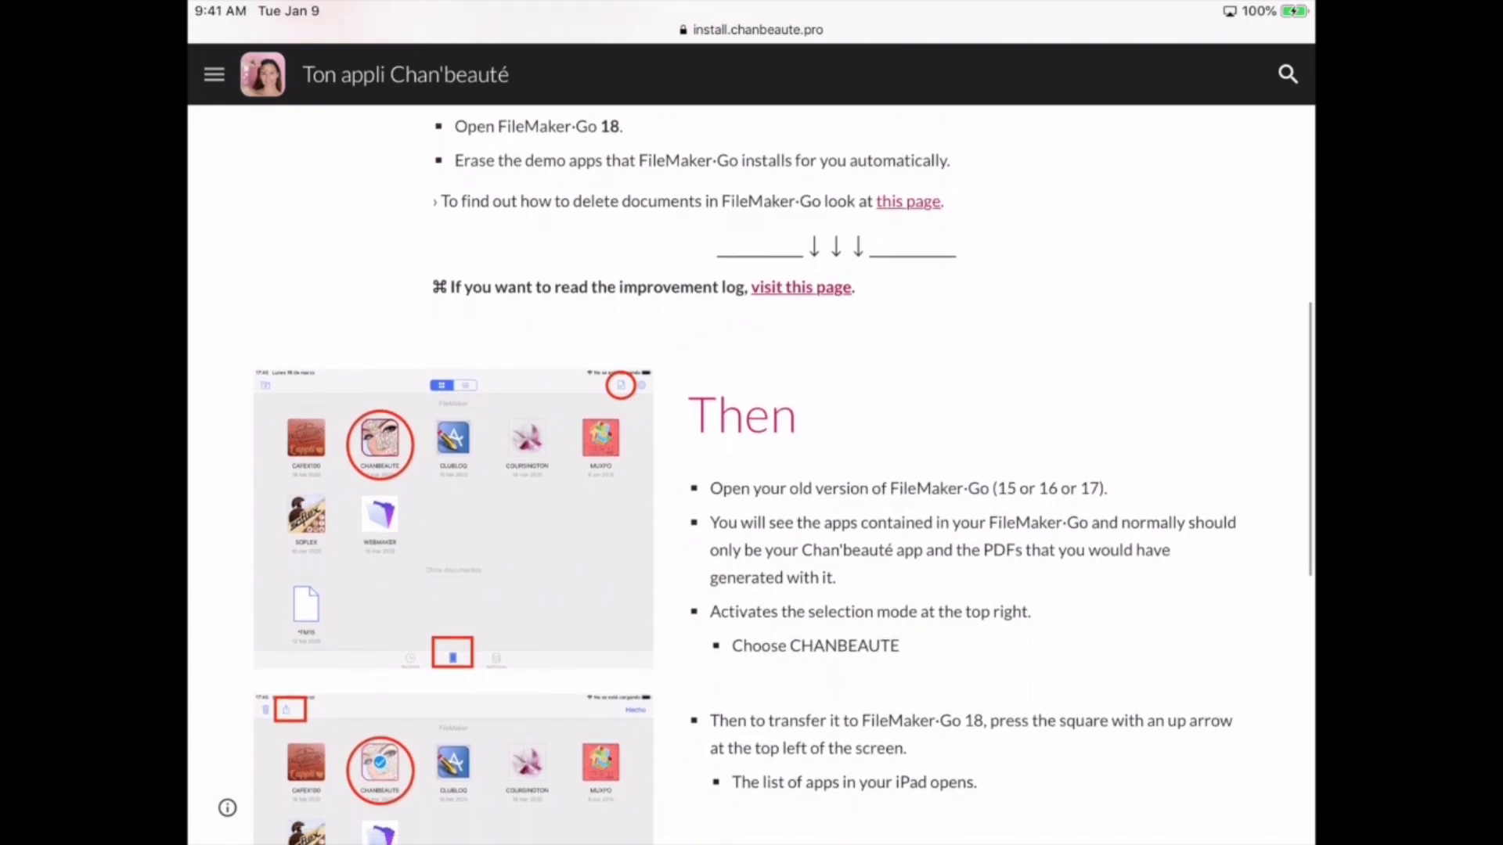
scroll(752, 470, down, 1)
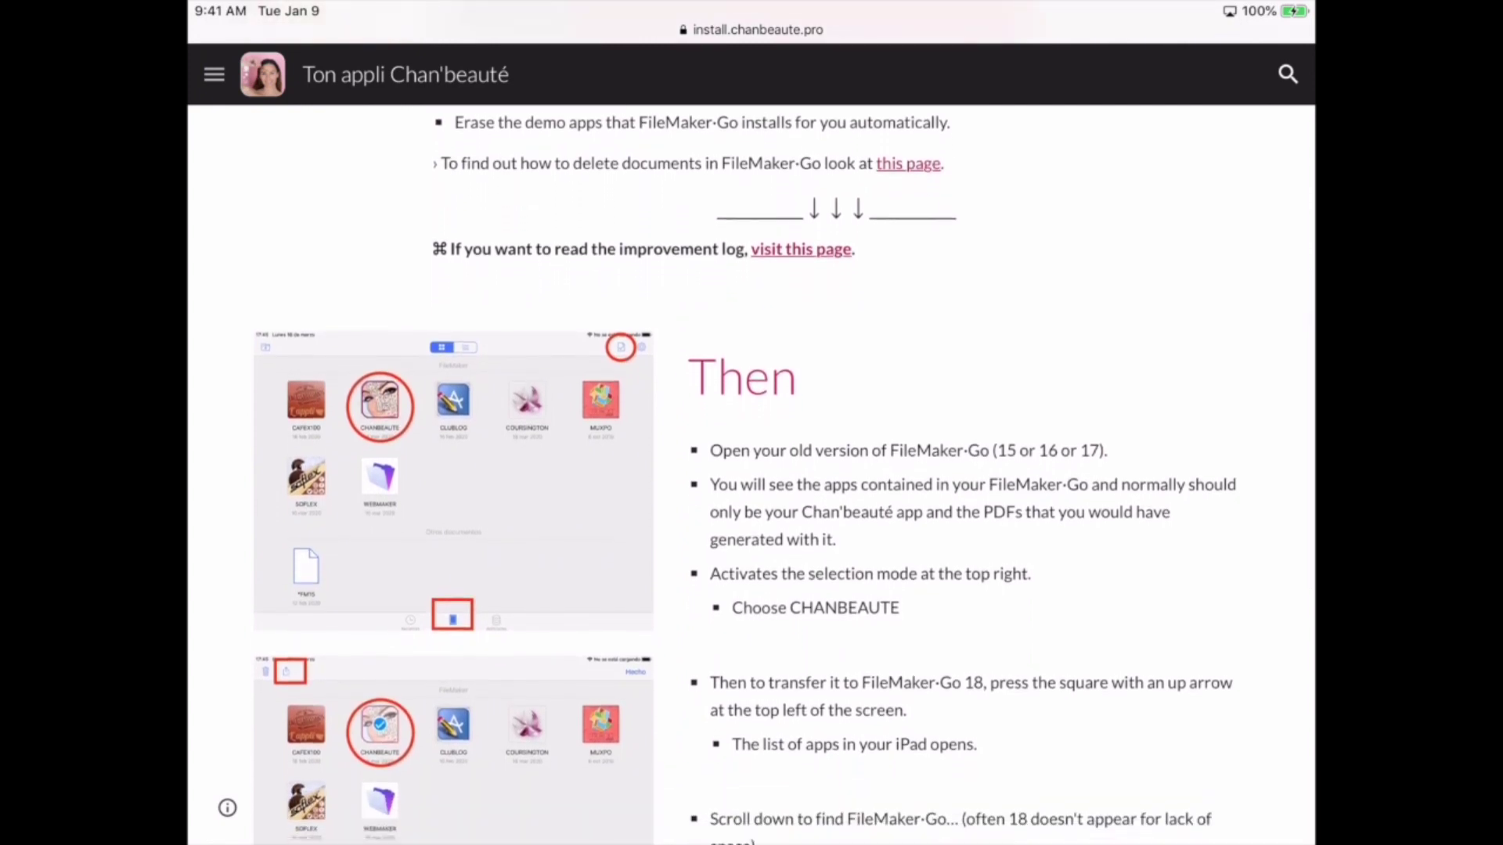
scroll(753, 470, down, 1)
scroll(752, 469, down, 2)
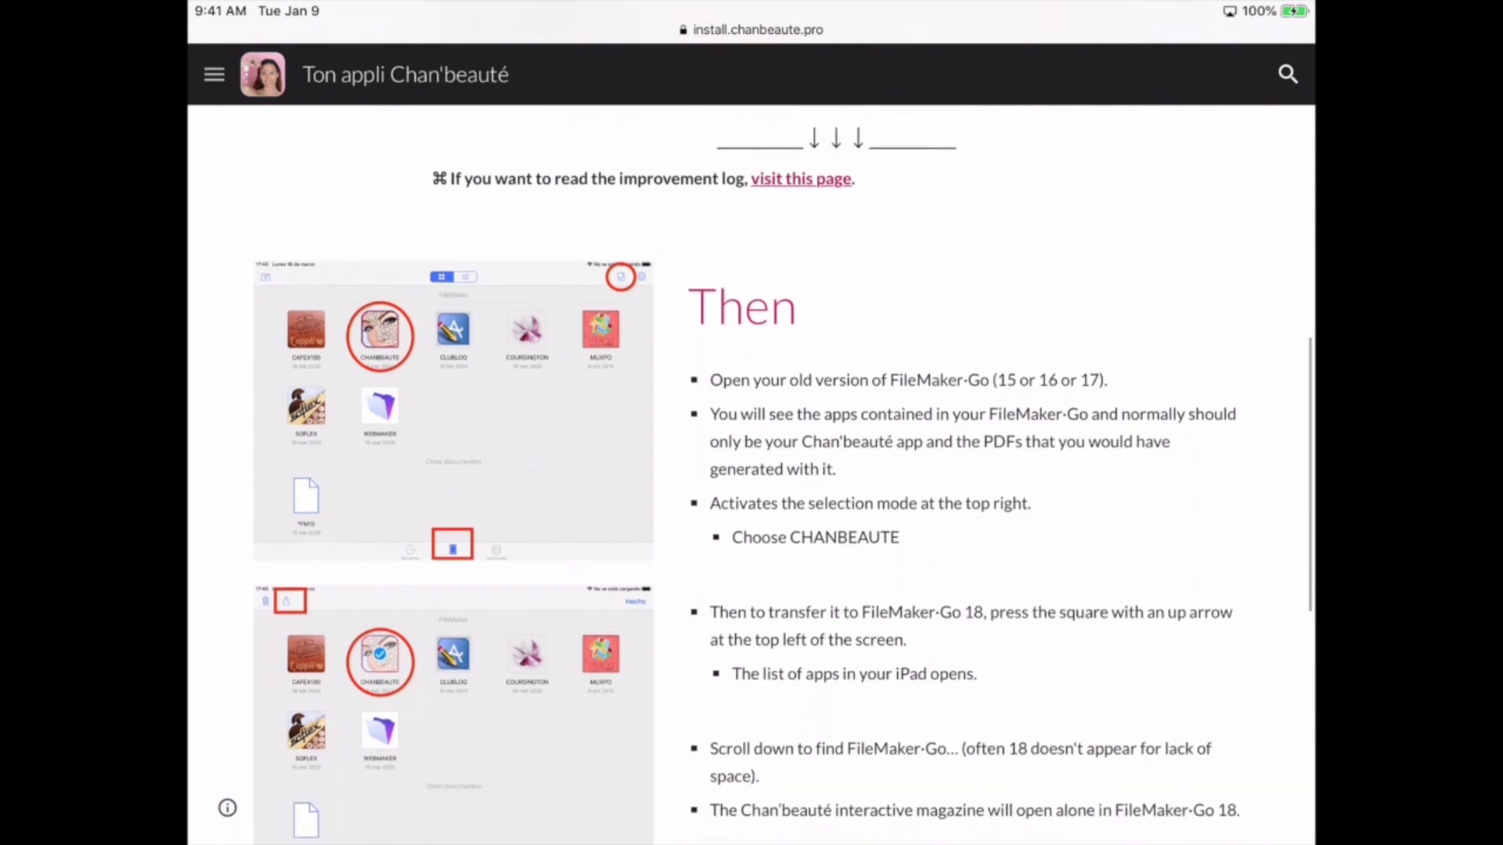
scroll(751, 470, down, 2)
scroll(751, 469, down, 1)
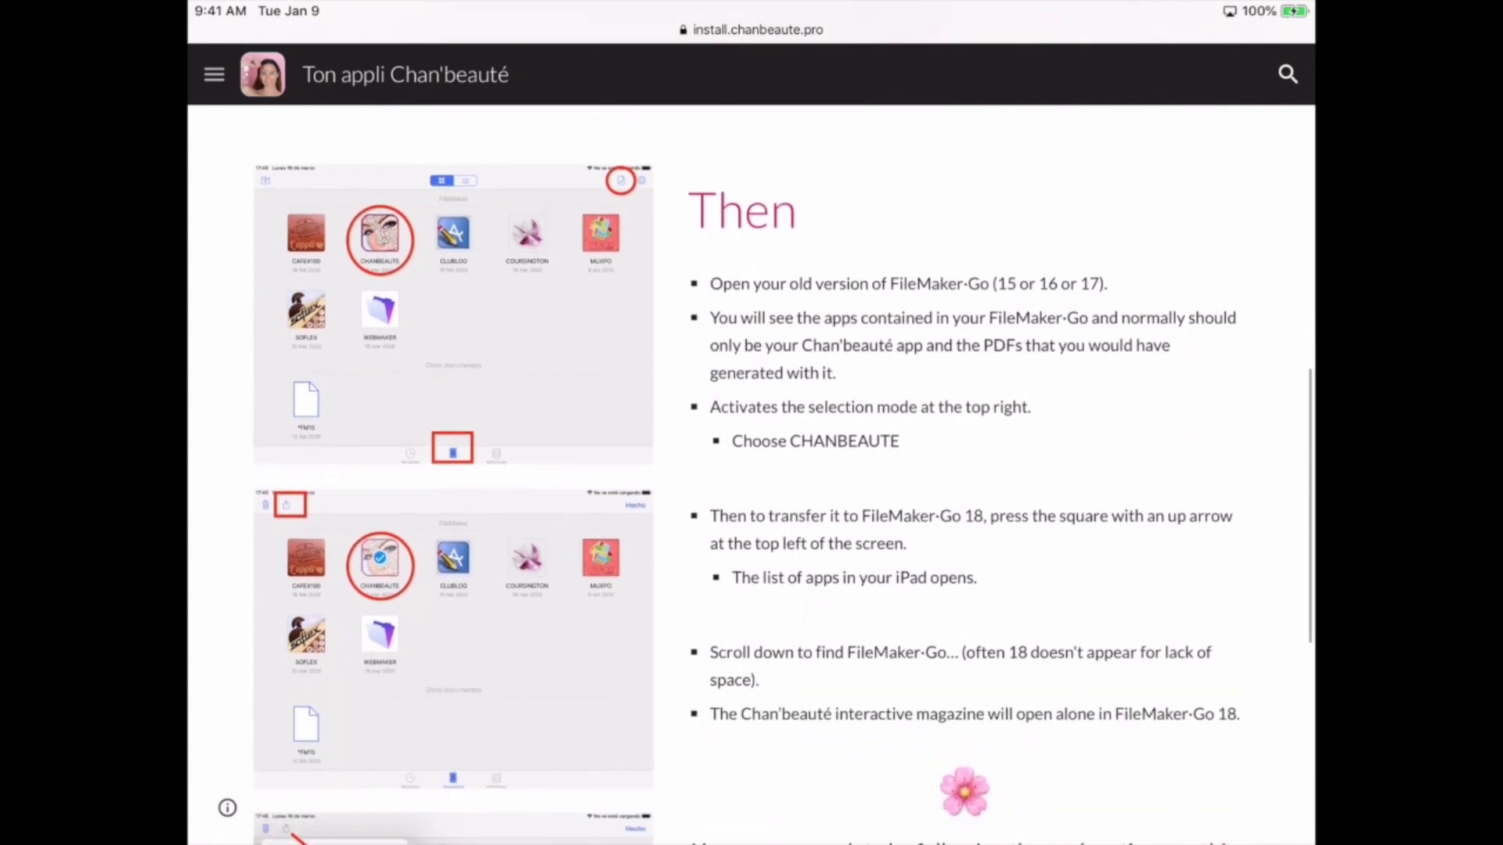
scroll(751, 471, down, 2)
scroll(753, 470, down, 1)
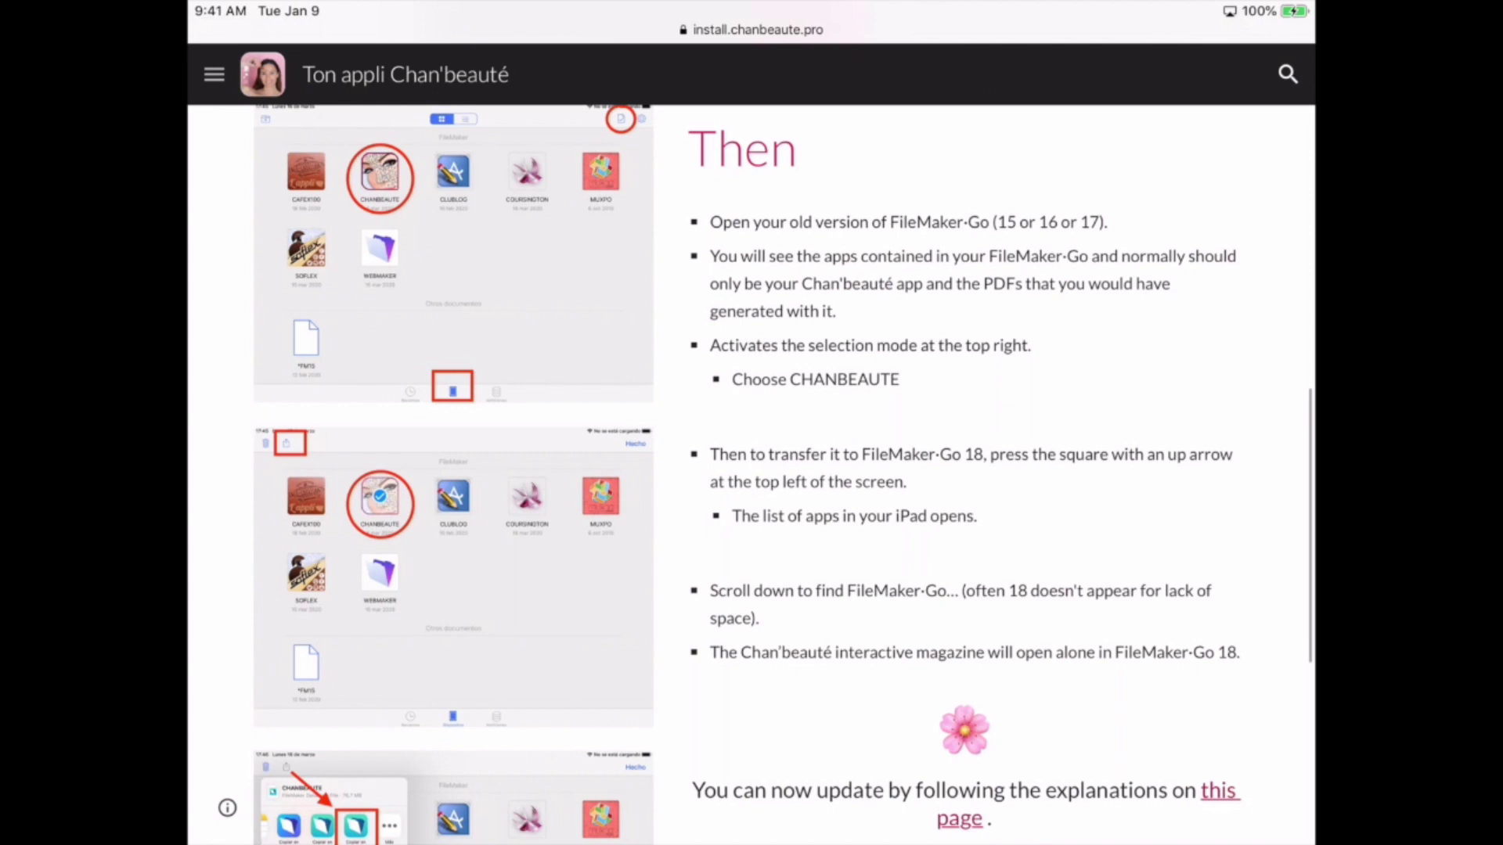
scroll(751, 470, down, 1)
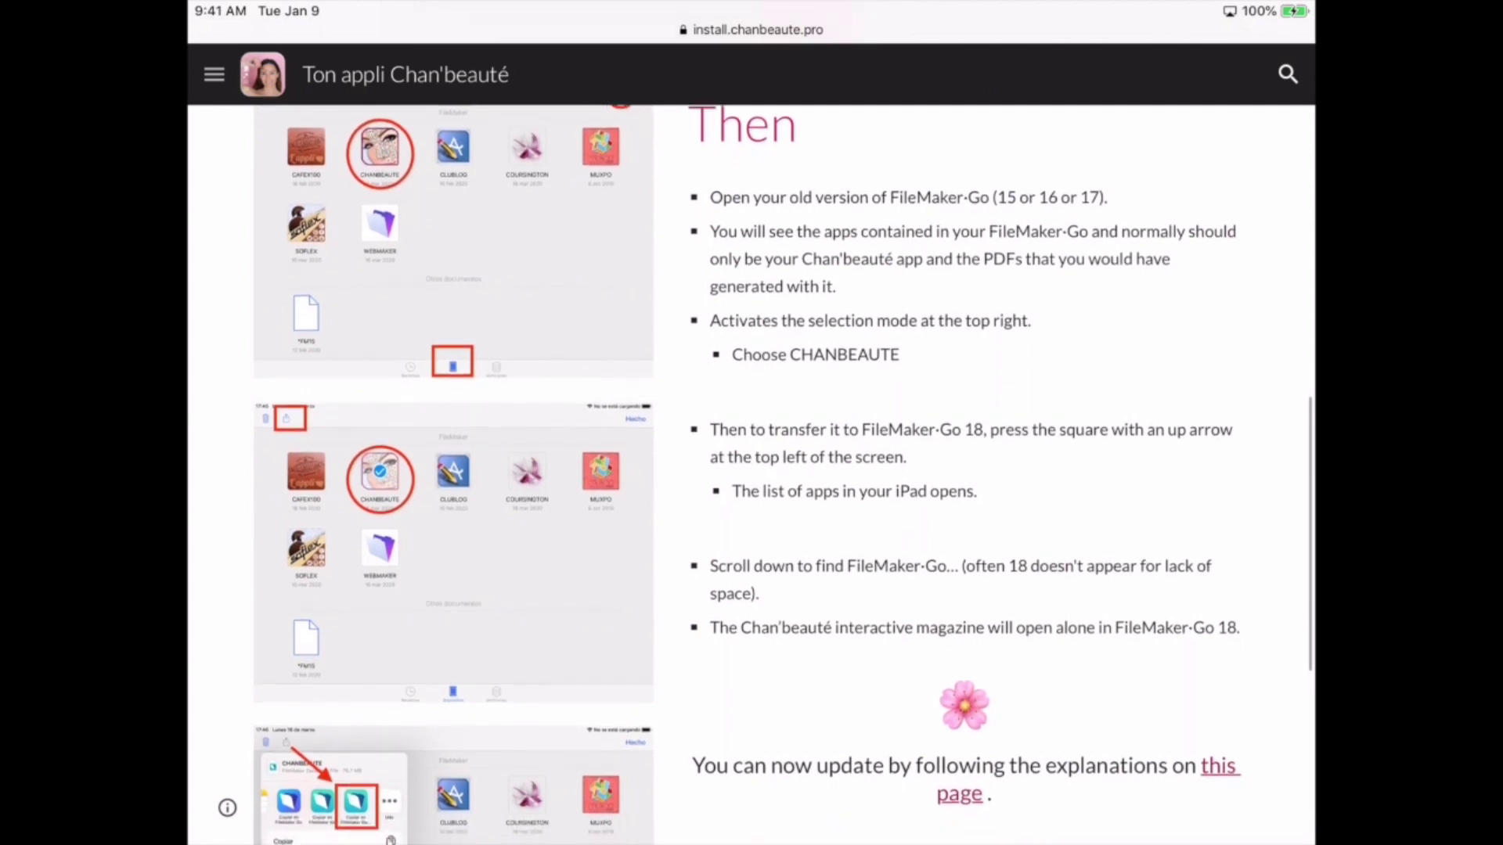
scroll(752, 470, down, 2)
scroll(751, 470, down, 1)
scroll(752, 470, down, 2)
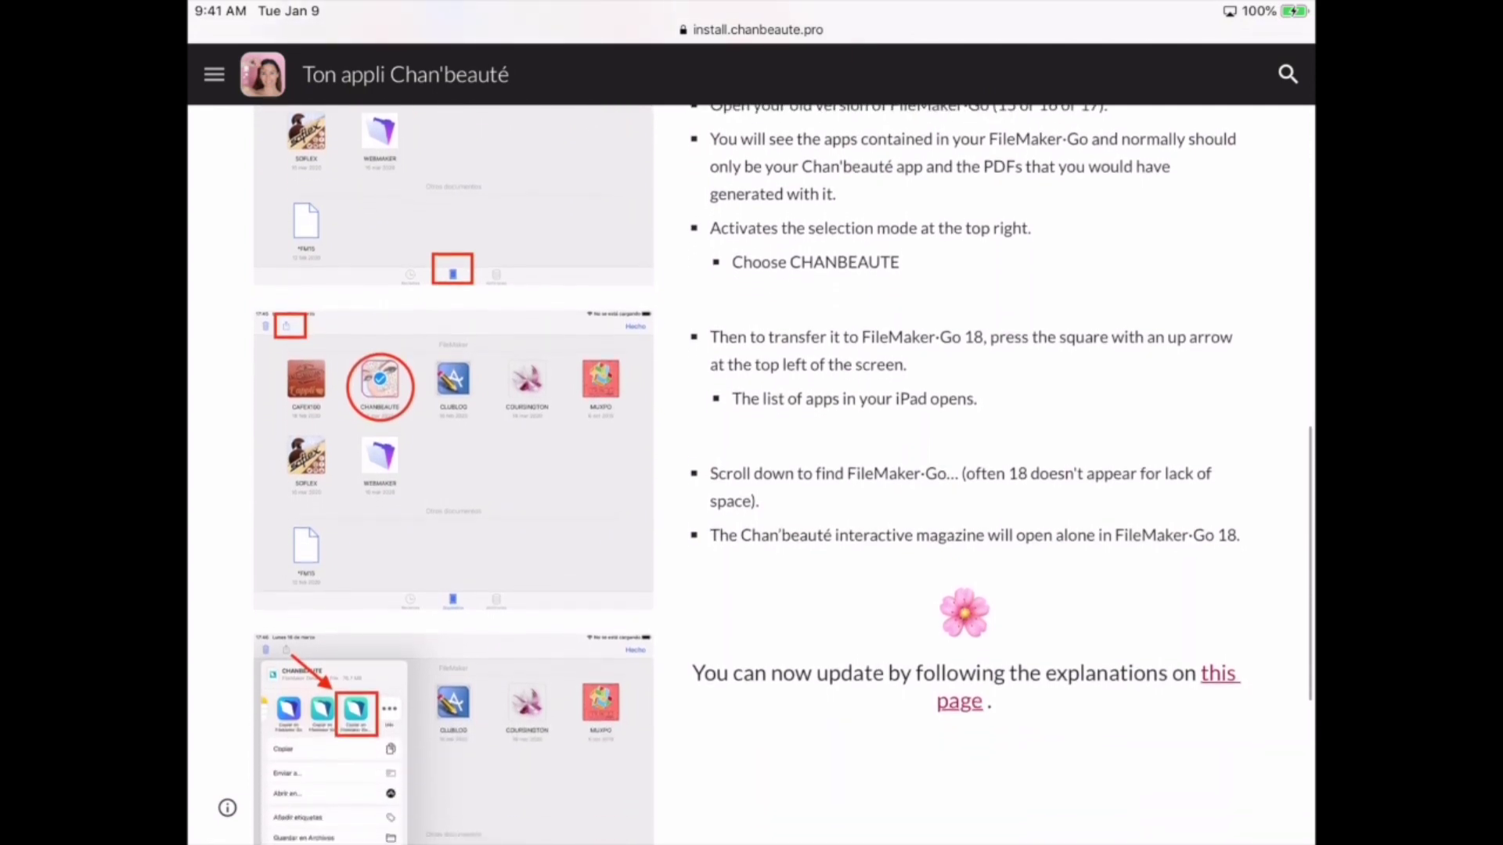
scroll(752, 469, up, 3)
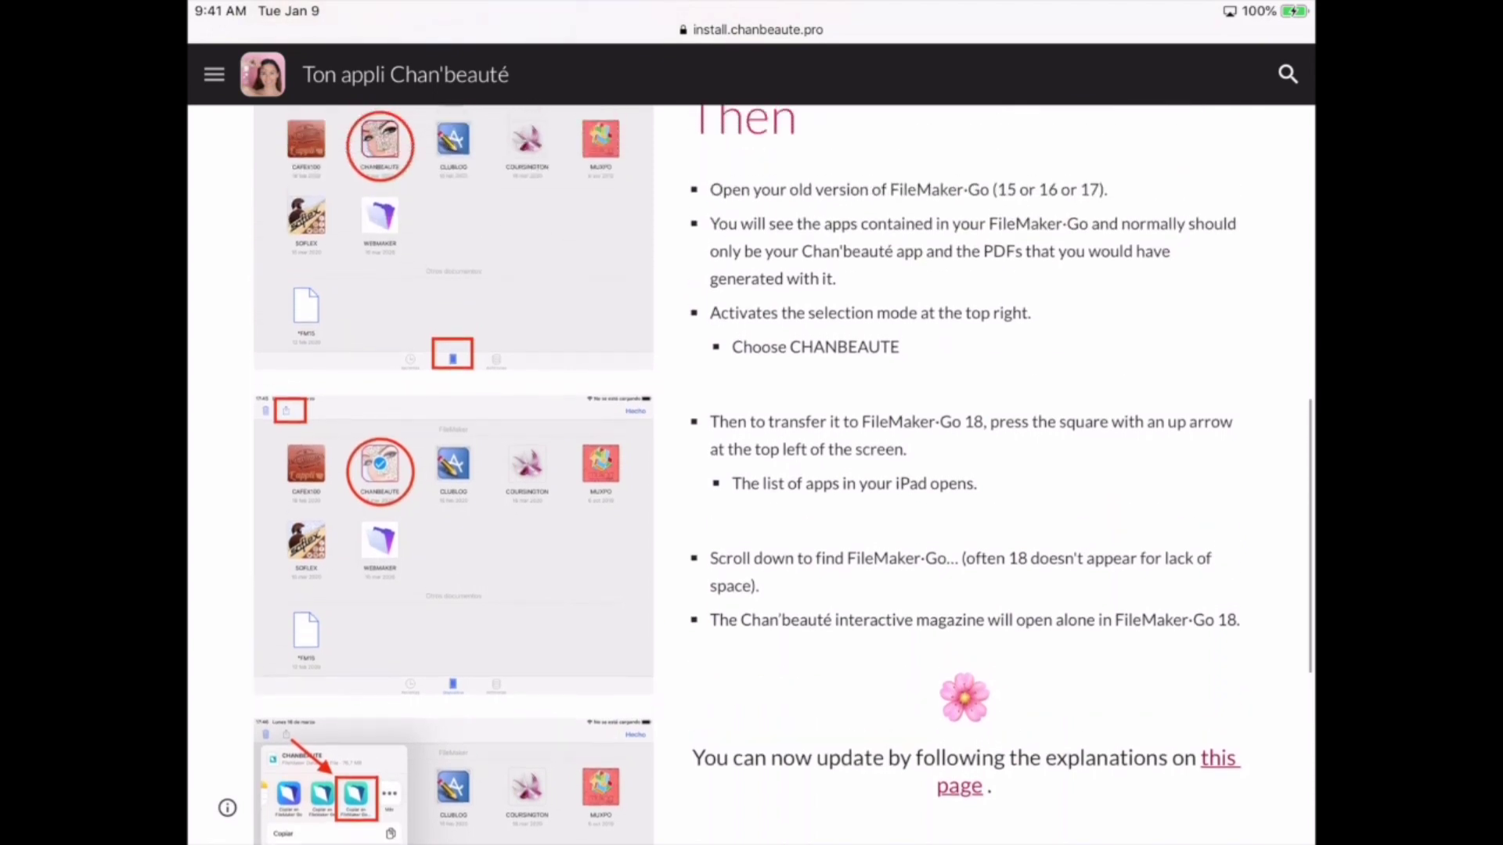
scroll(752, 470, down, 1)
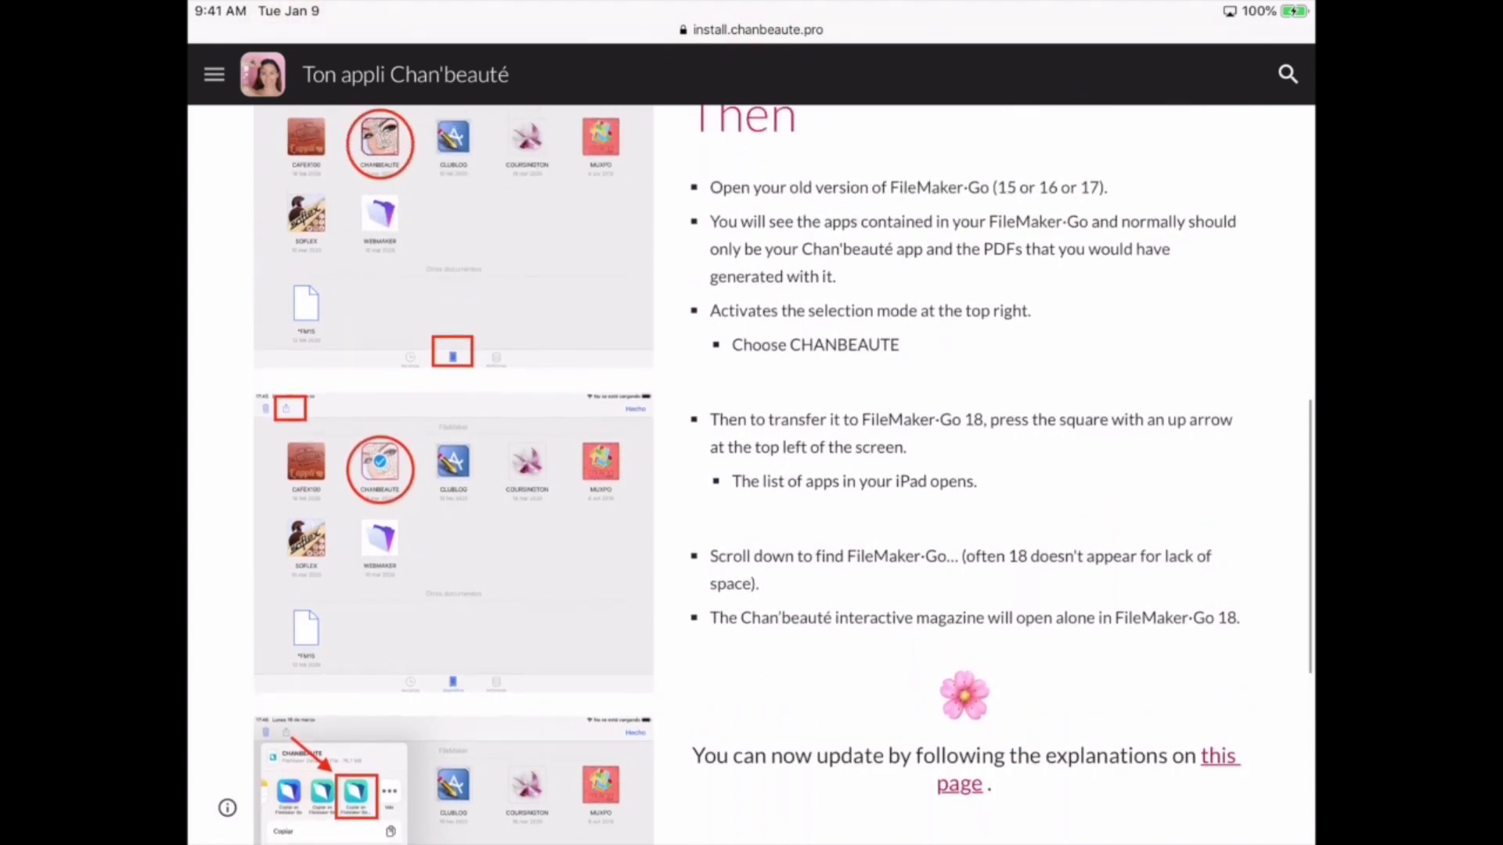
scroll(751, 470, up, 2)
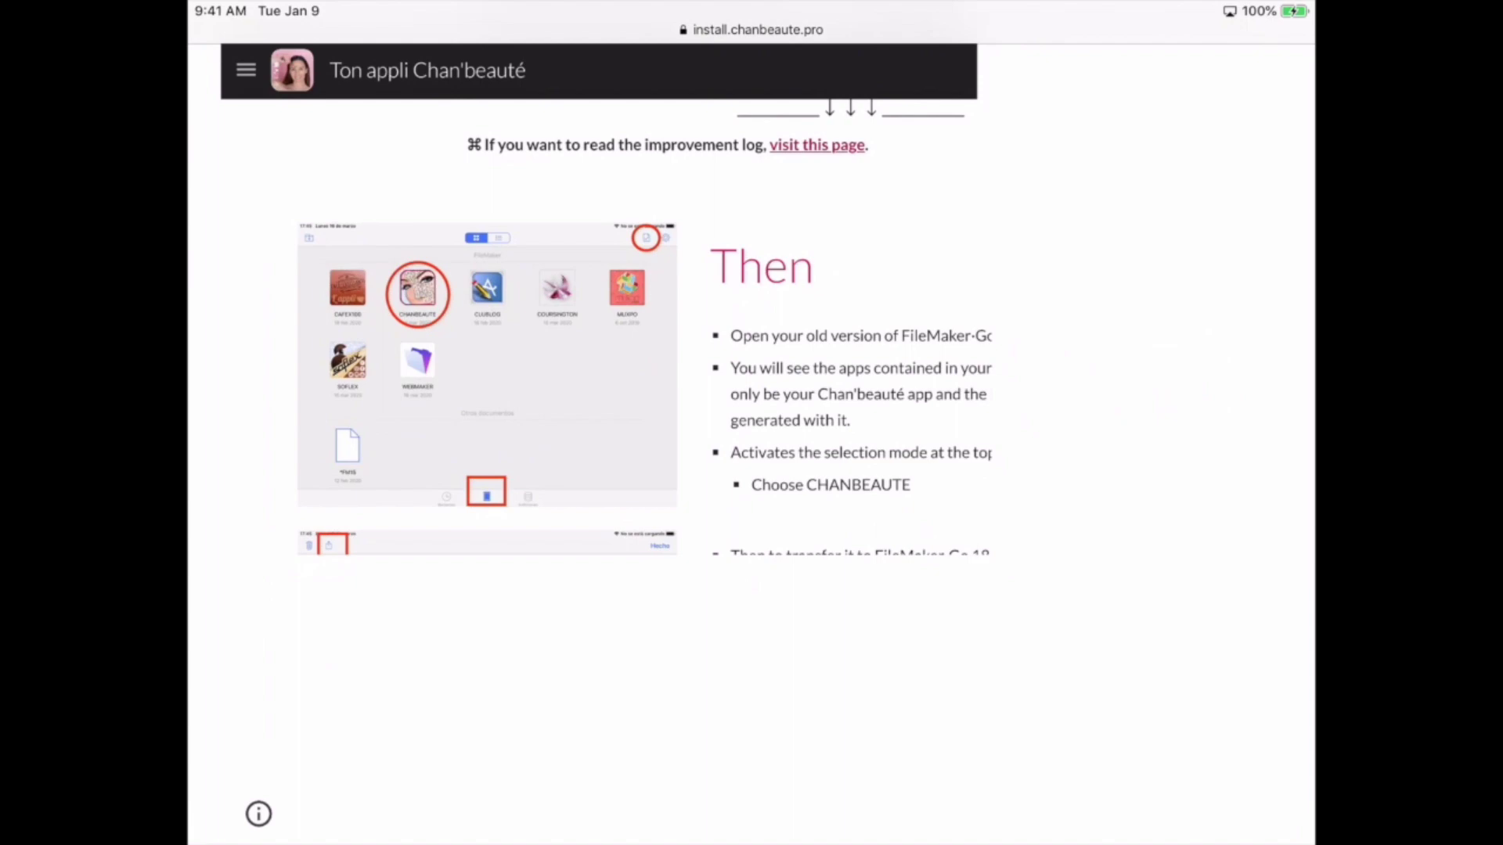
scroll(752, 469, down, 3)
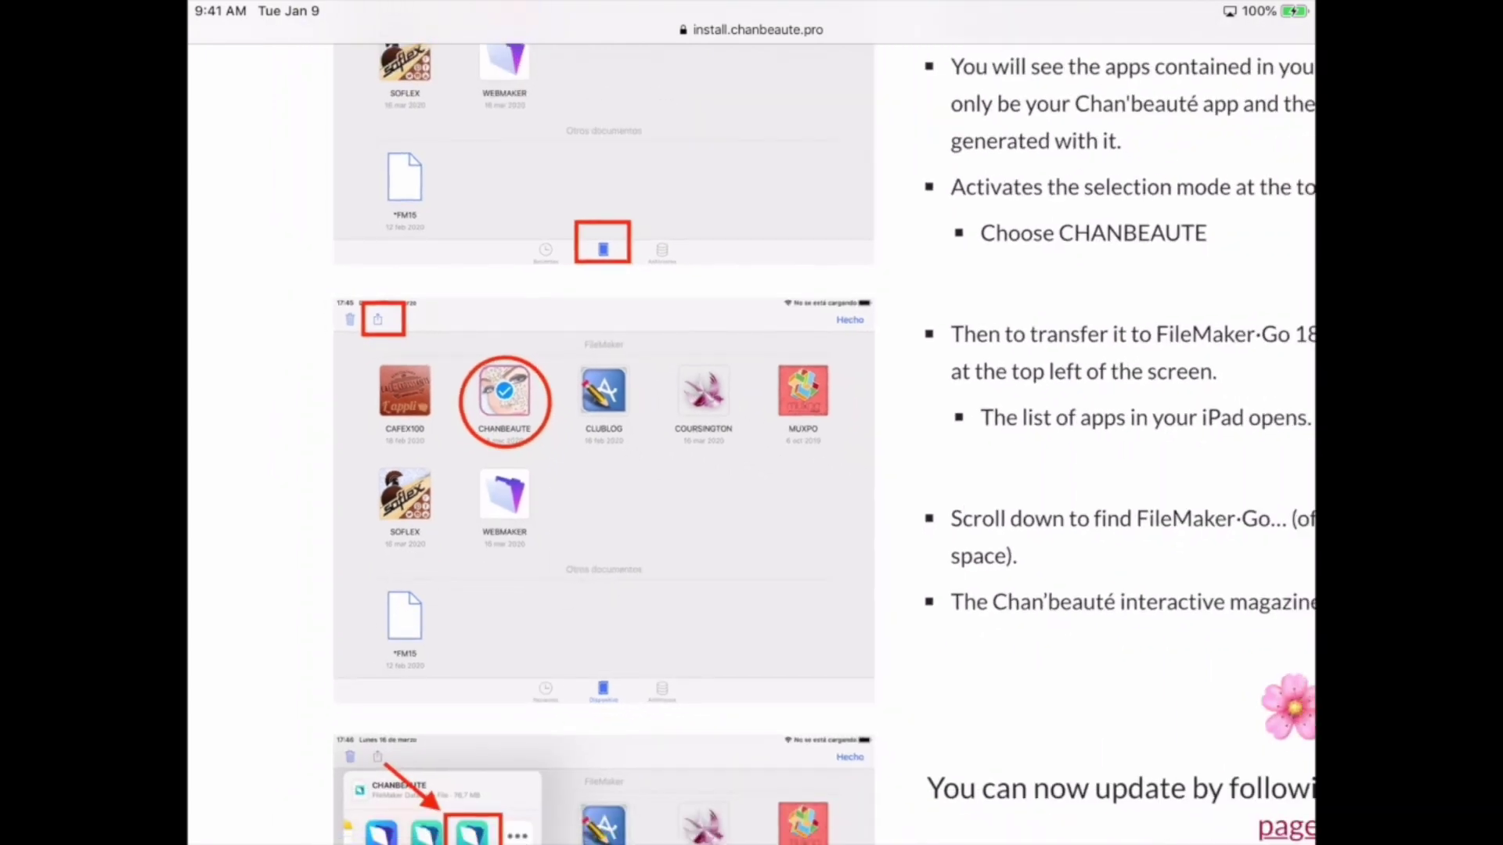
scroll(751, 471, down, 2)
scroll(751, 469, down, 3)
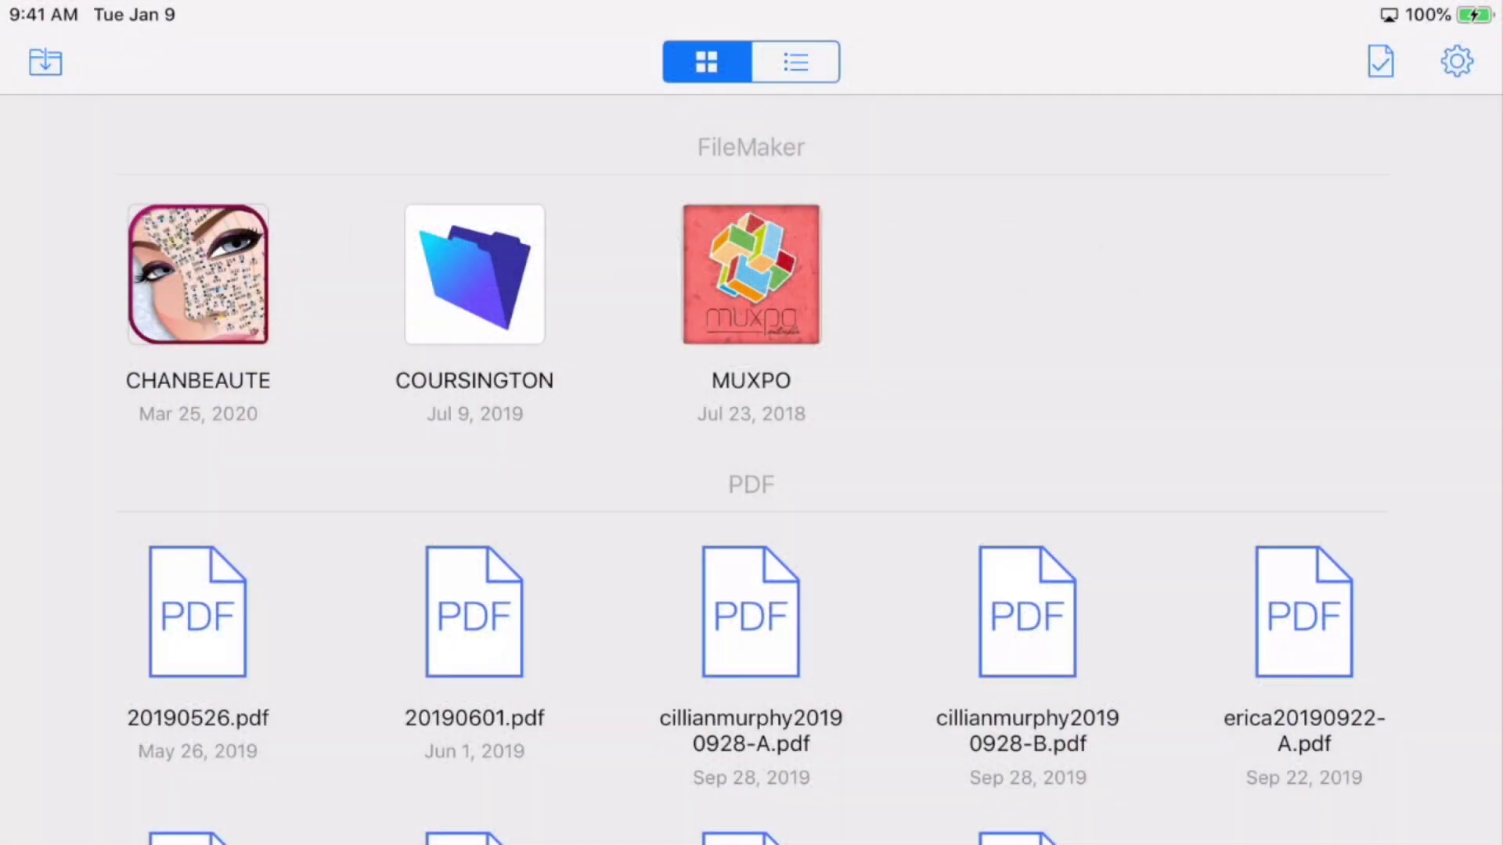
click(1380, 62)
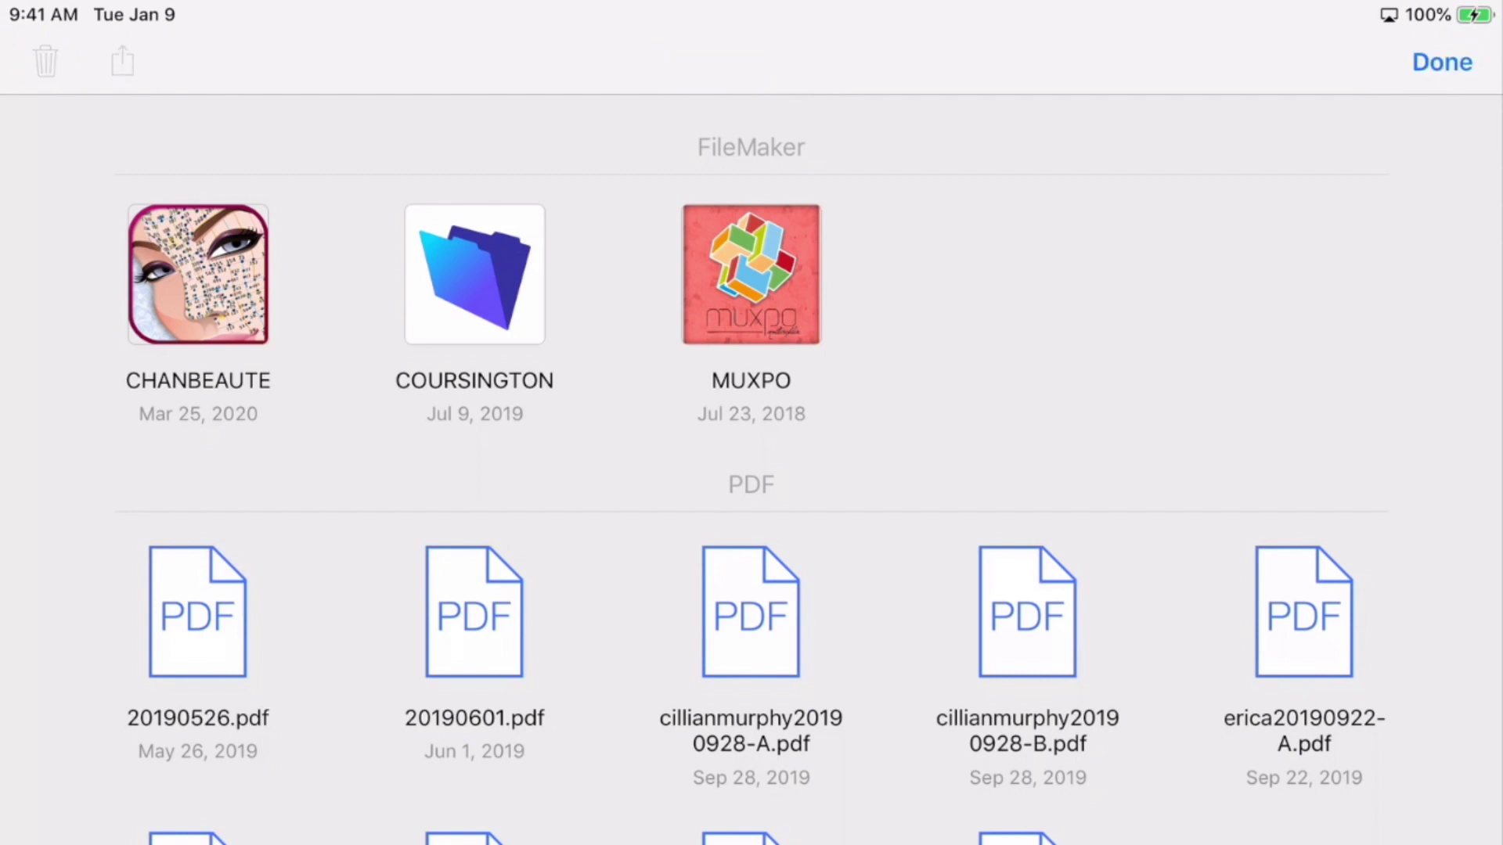
click(198, 274)
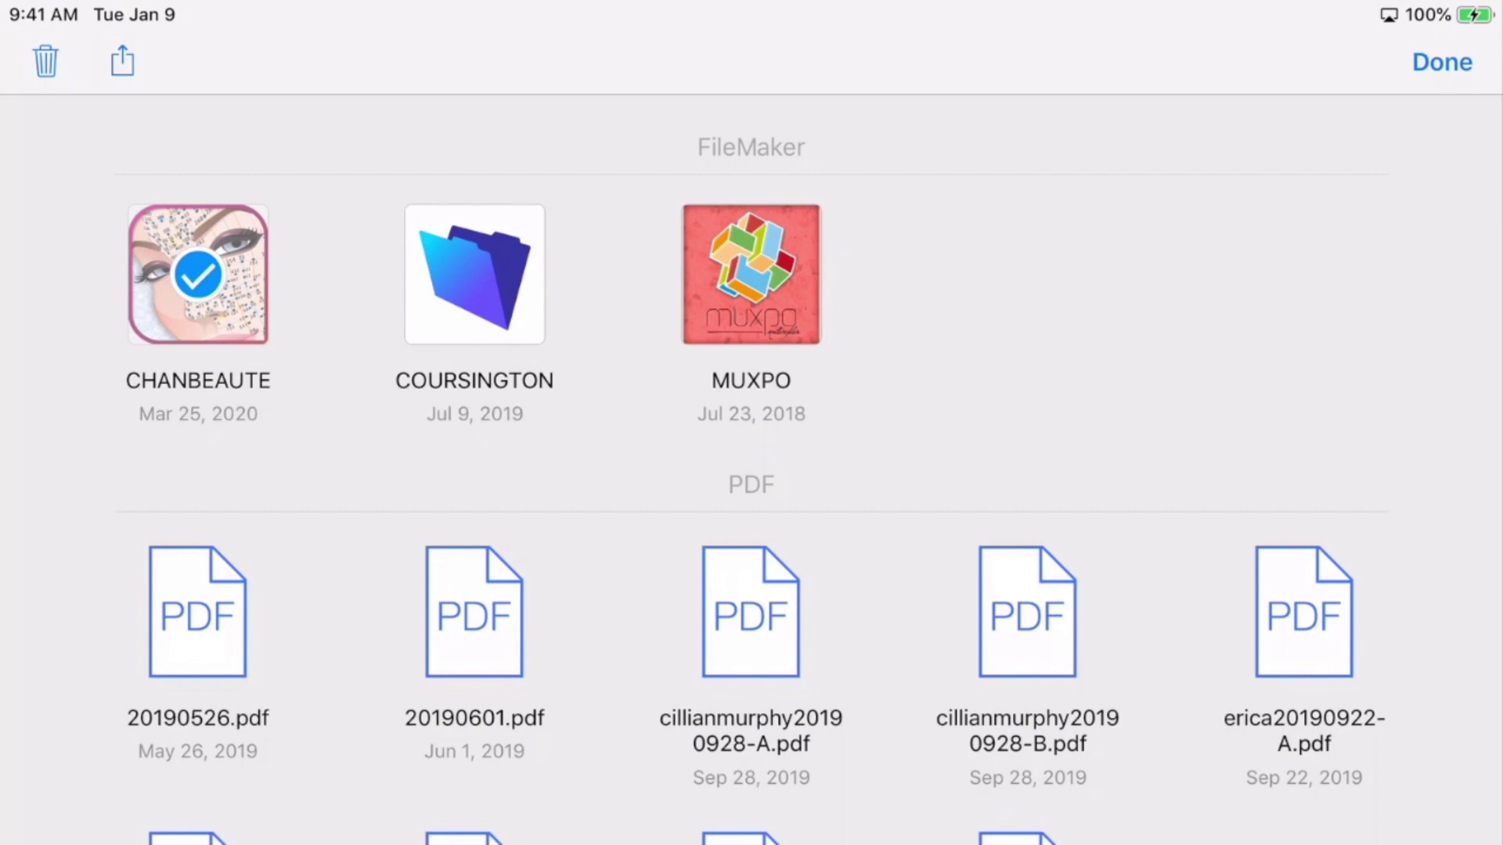
click(122, 61)
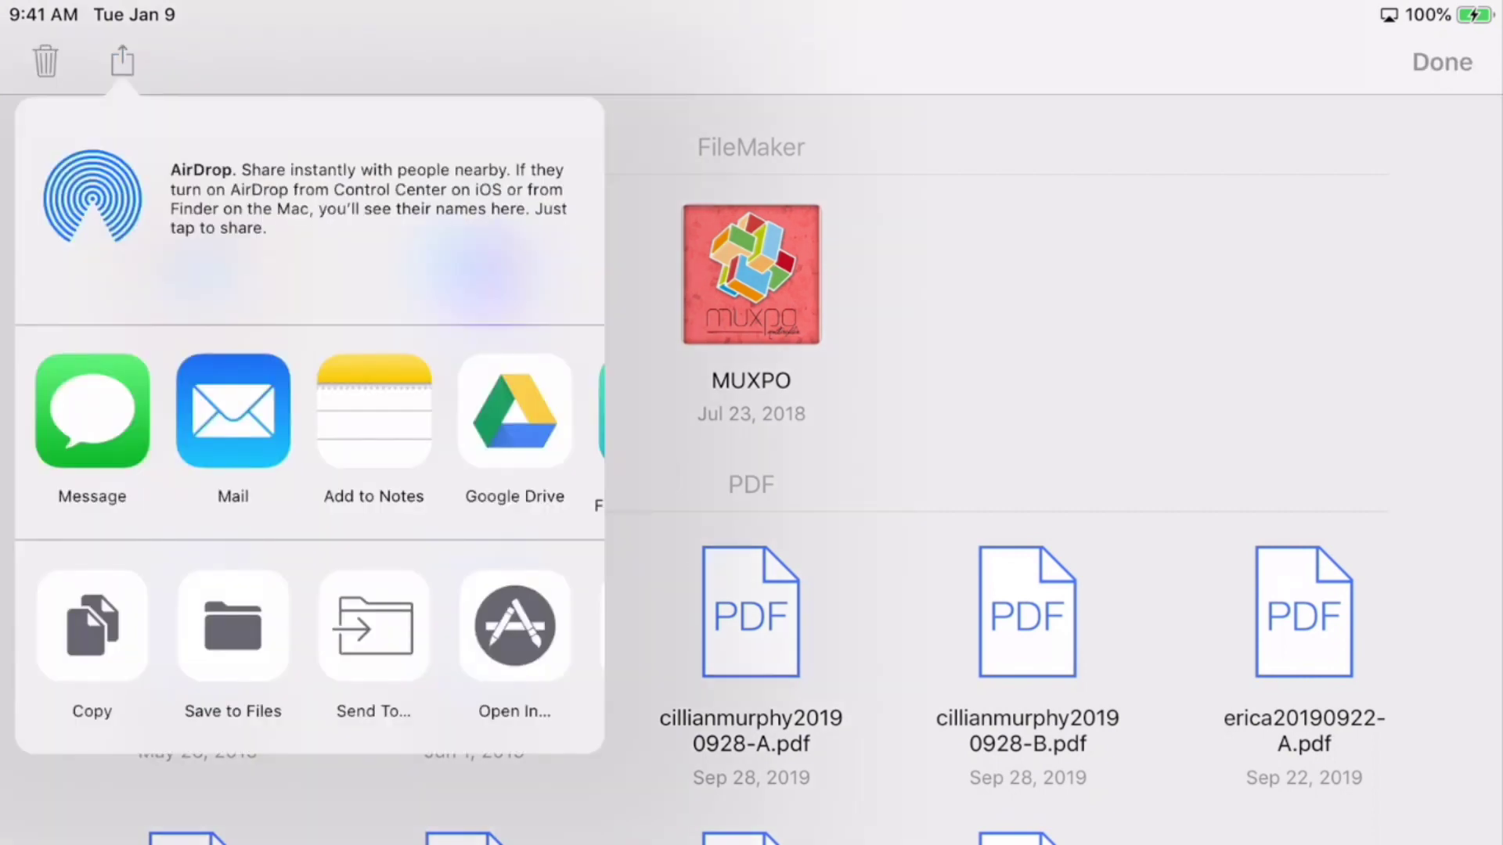
scroll(311, 428, right, 5)
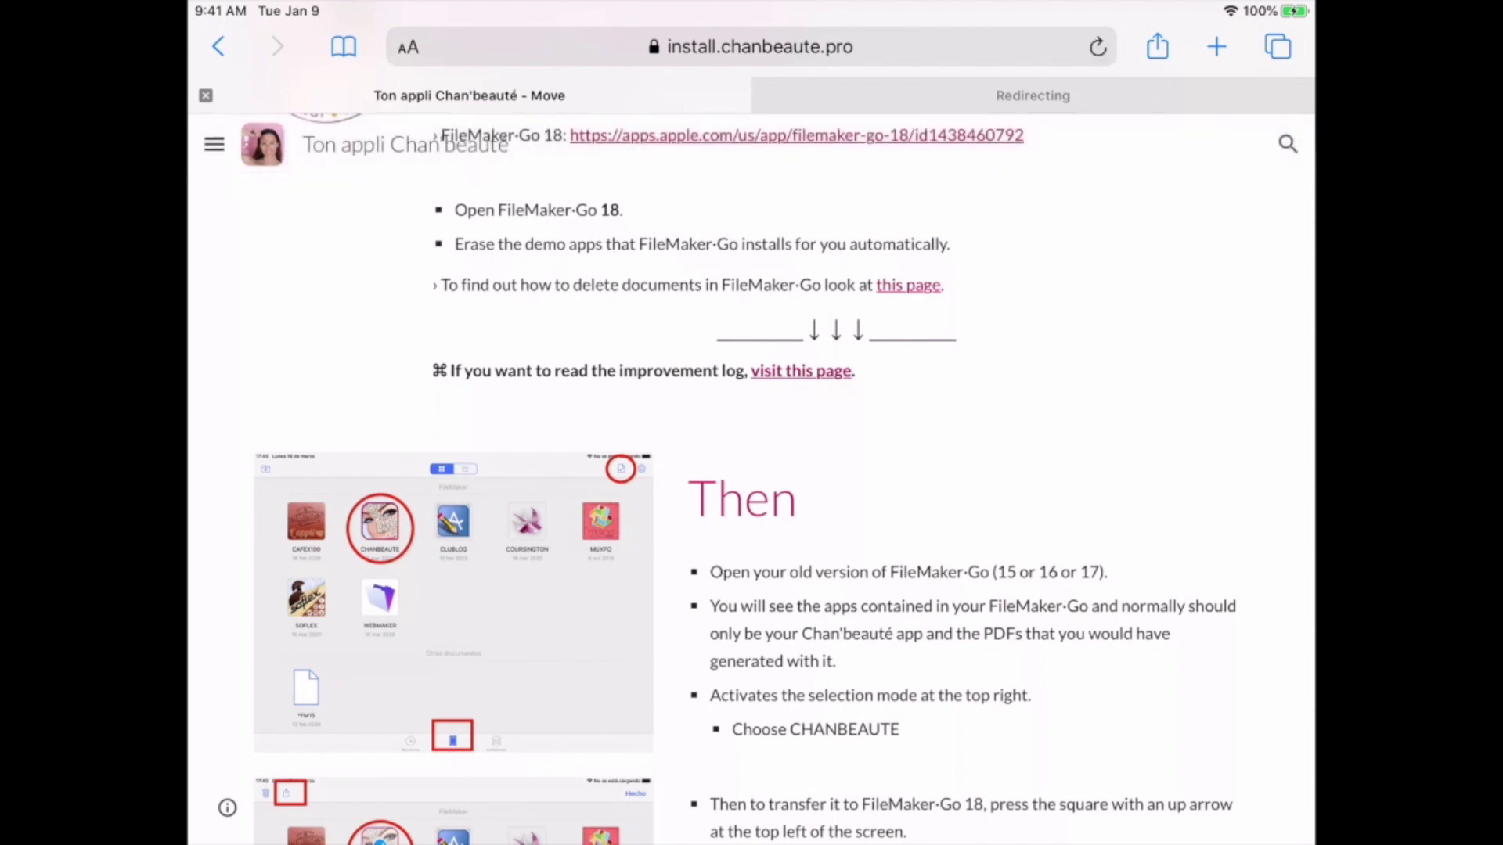
scroll(751, 469, down, 3)
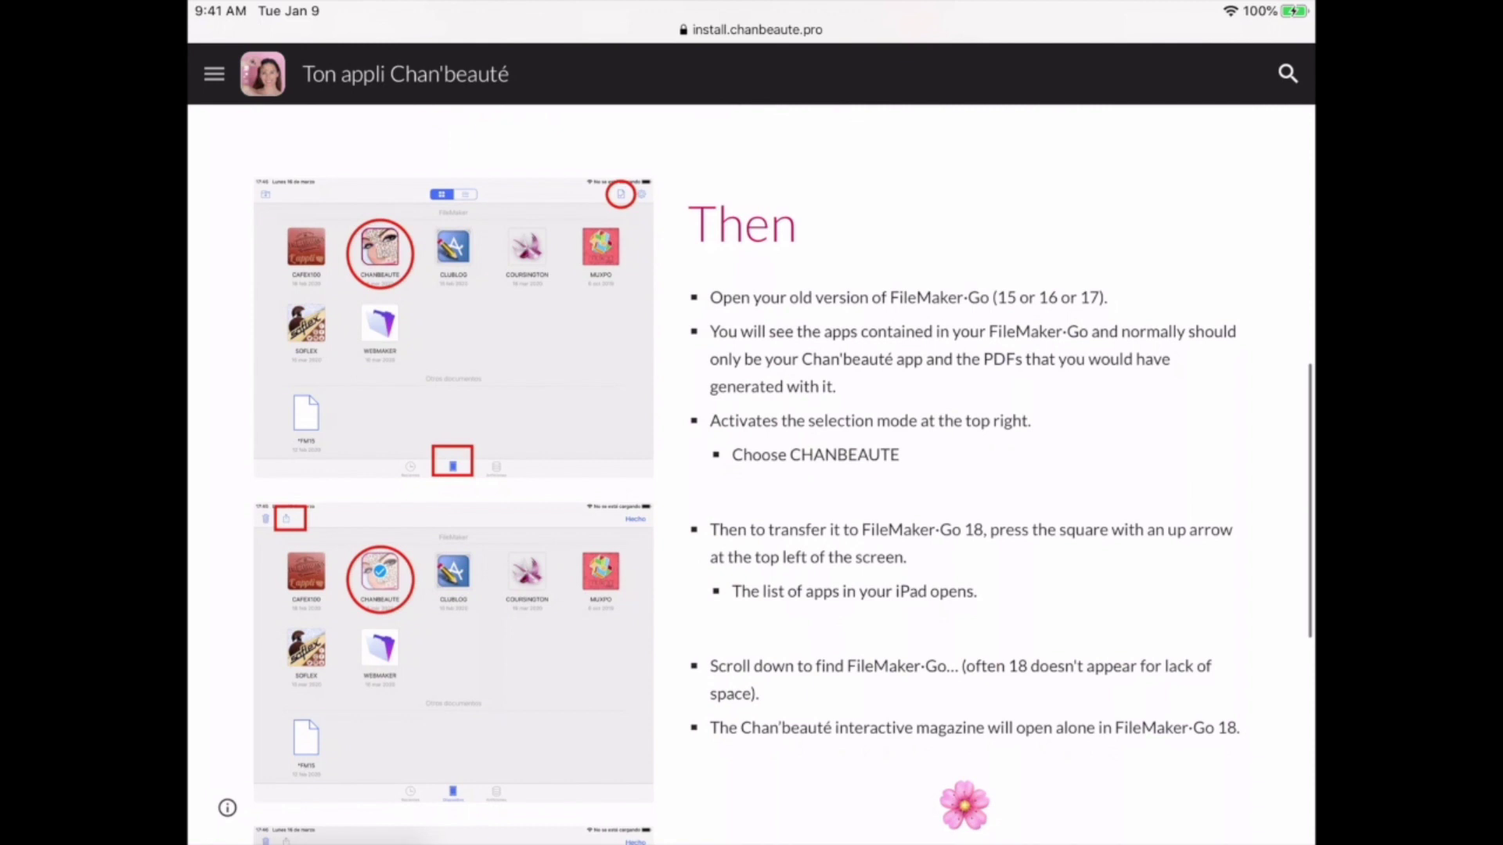
scroll(751, 471, down, 2)
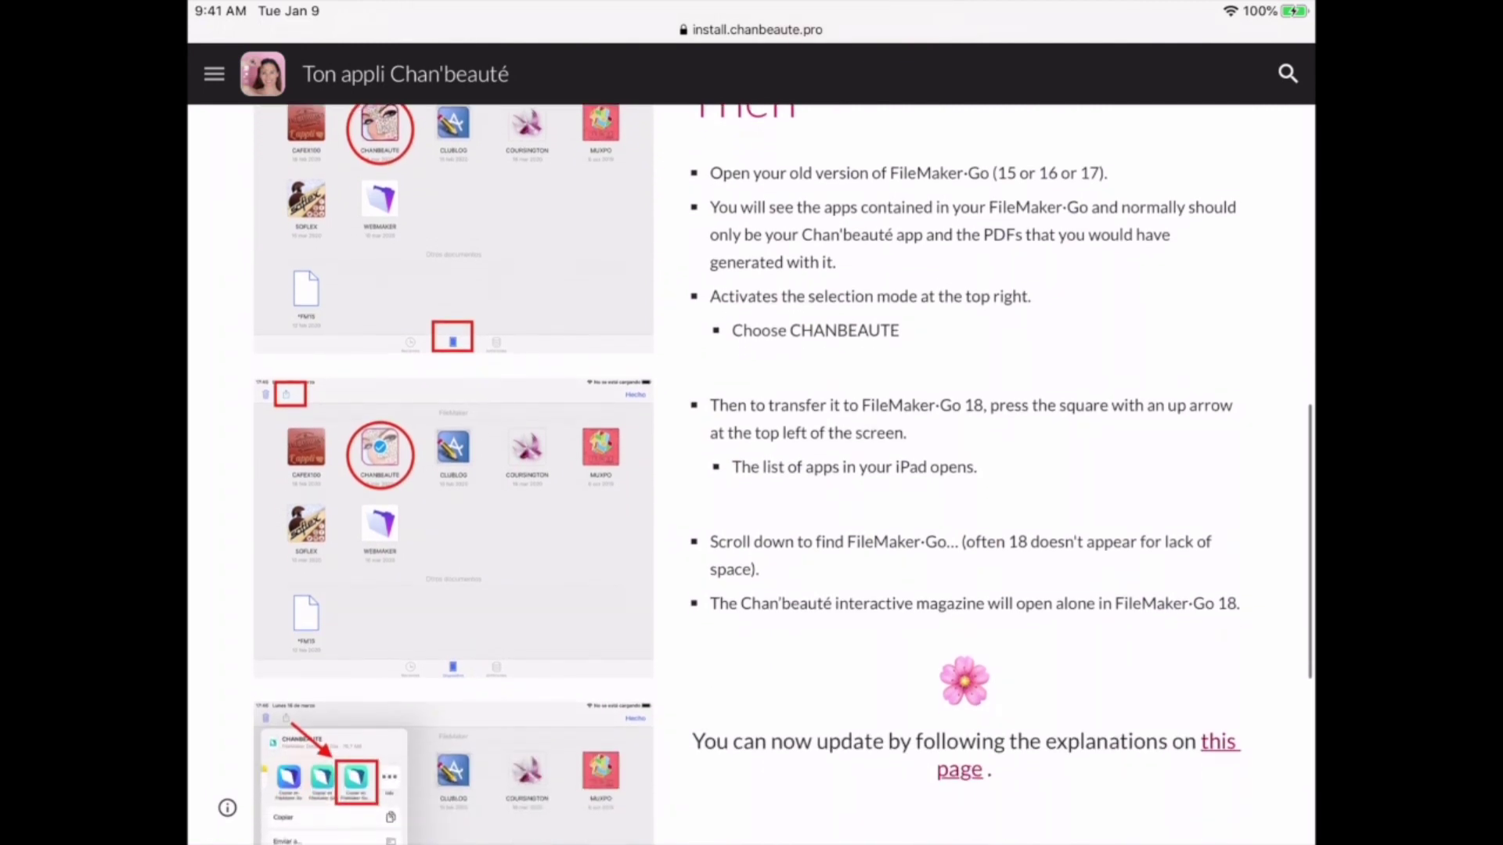
scroll(751, 470, down, 2)
scroll(752, 470, down, 1)
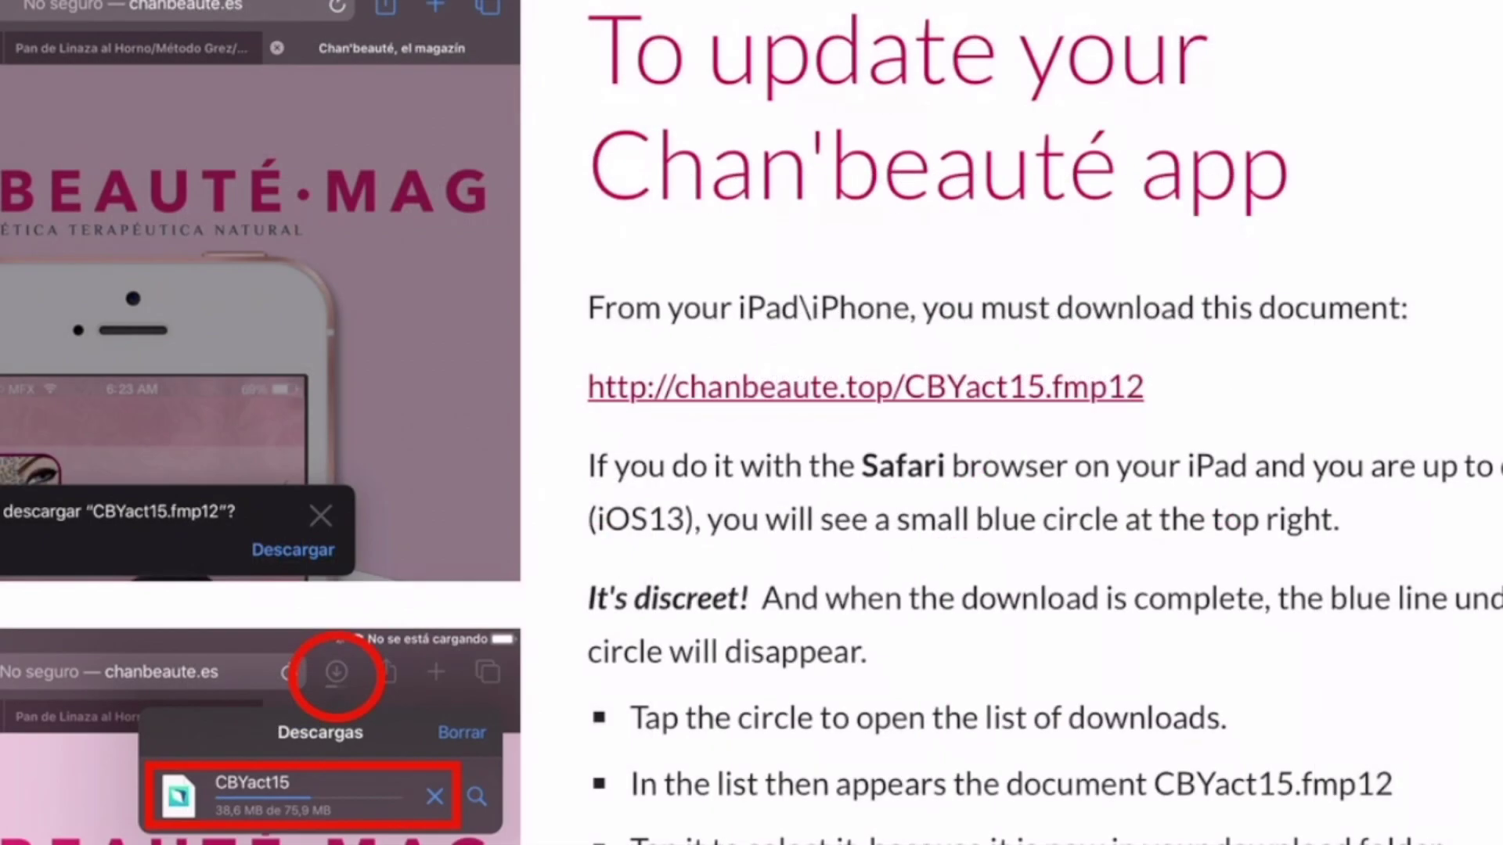
scroll(752, 470, down, 1)
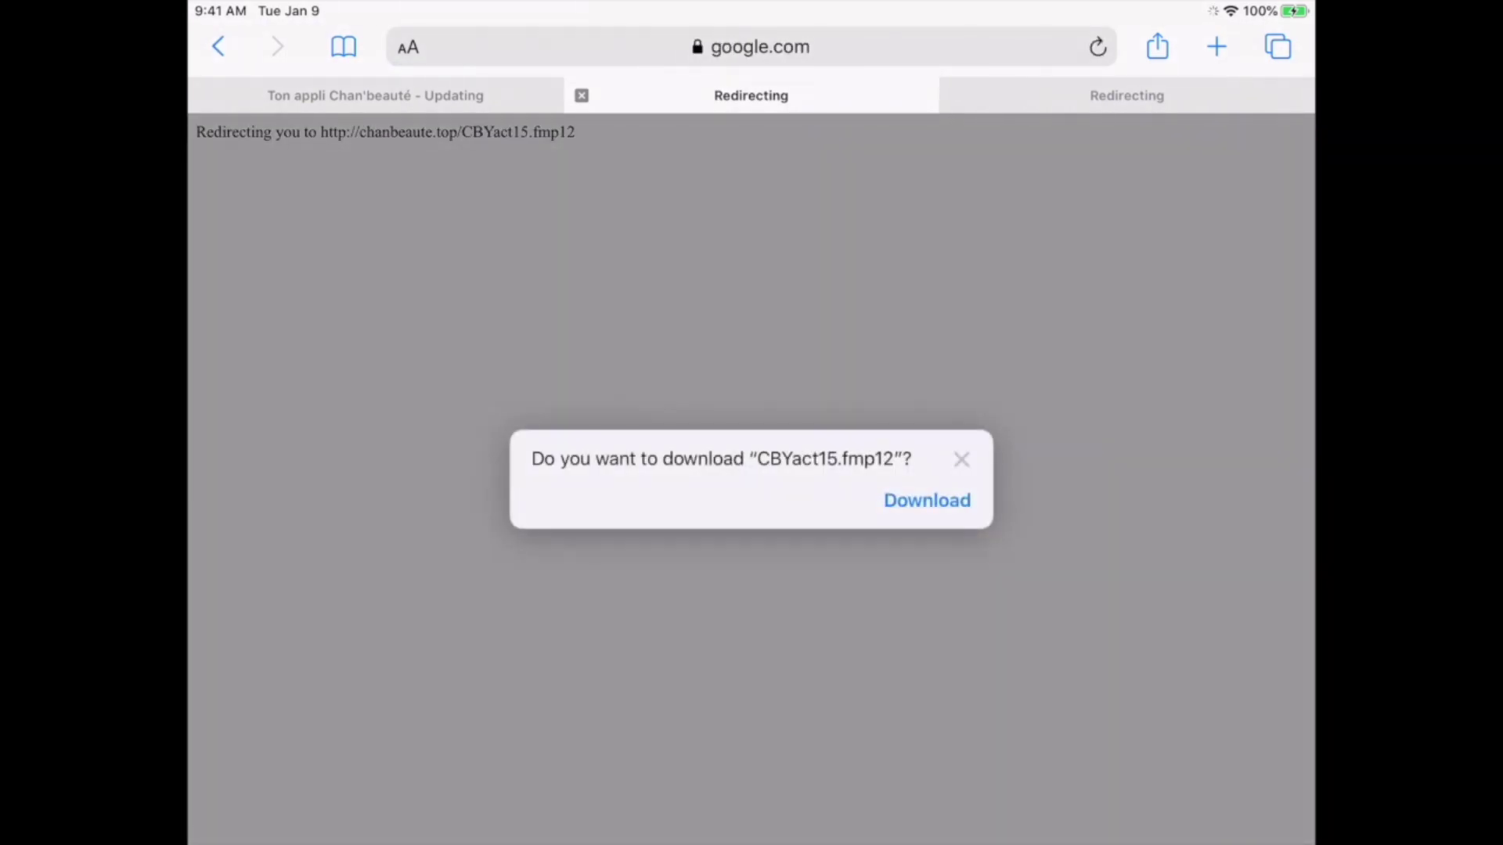
- Accept the download of the 75.9 MB CBYact15.fmp12 update file
click(926, 500)
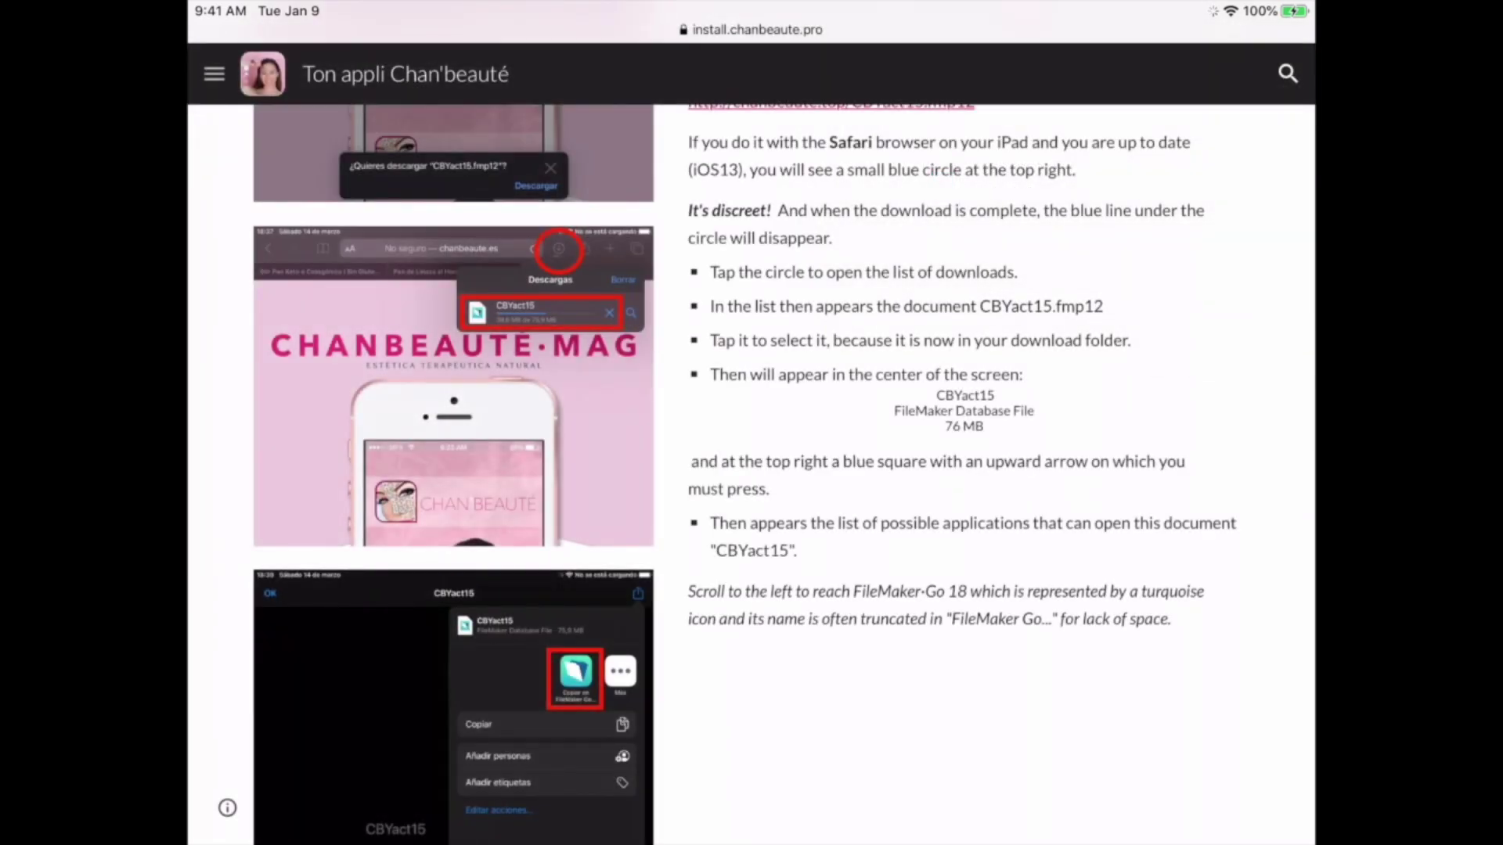
scroll(752, 470, down, 2)
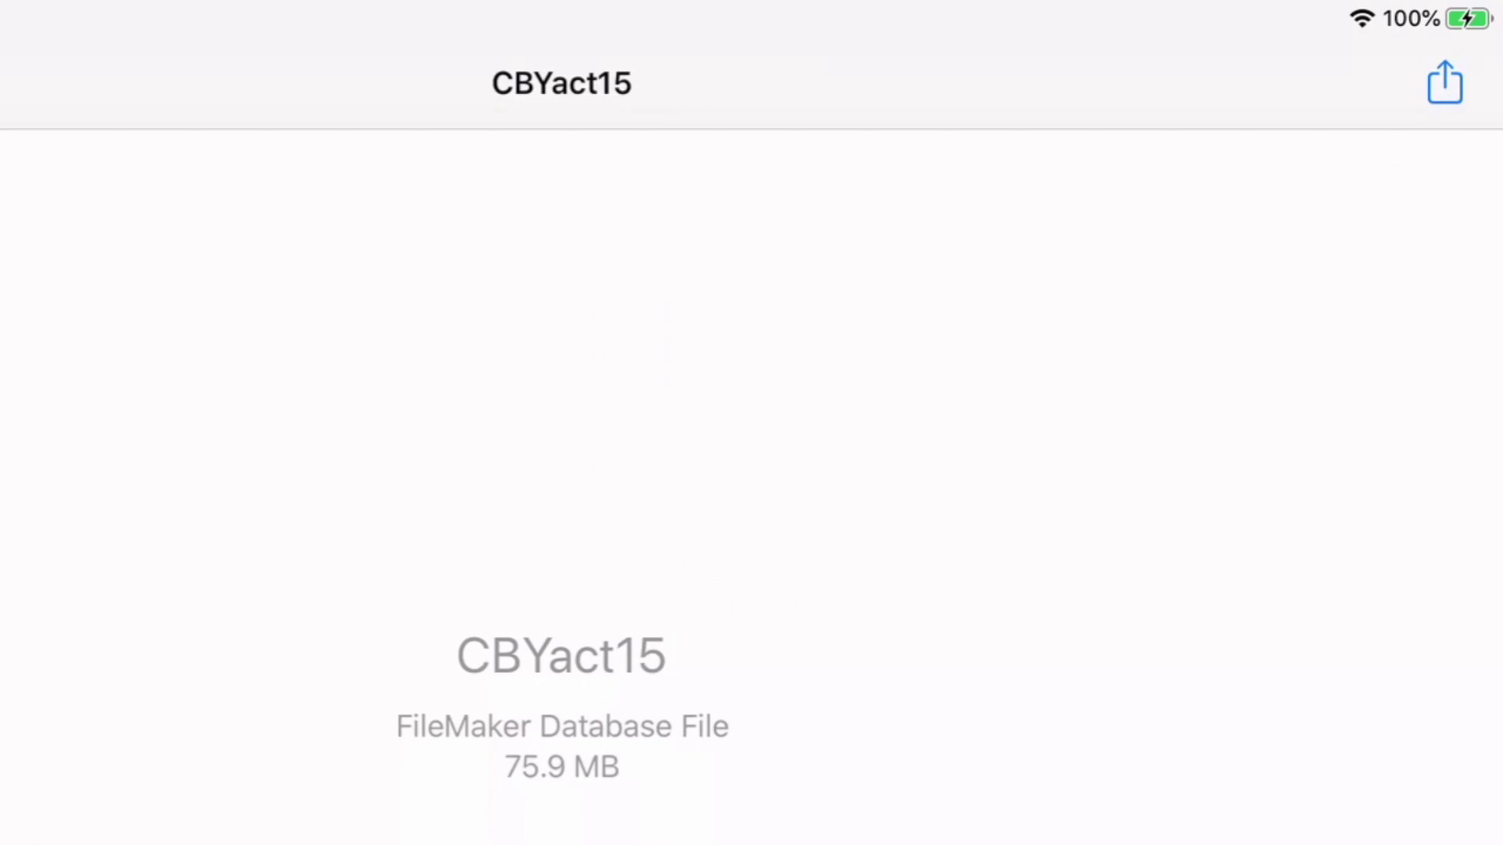
- Copy the CBYact15 update file into FileMaker Go from its share options
click(1444, 83)
scroll(1124, 387, right, 3)
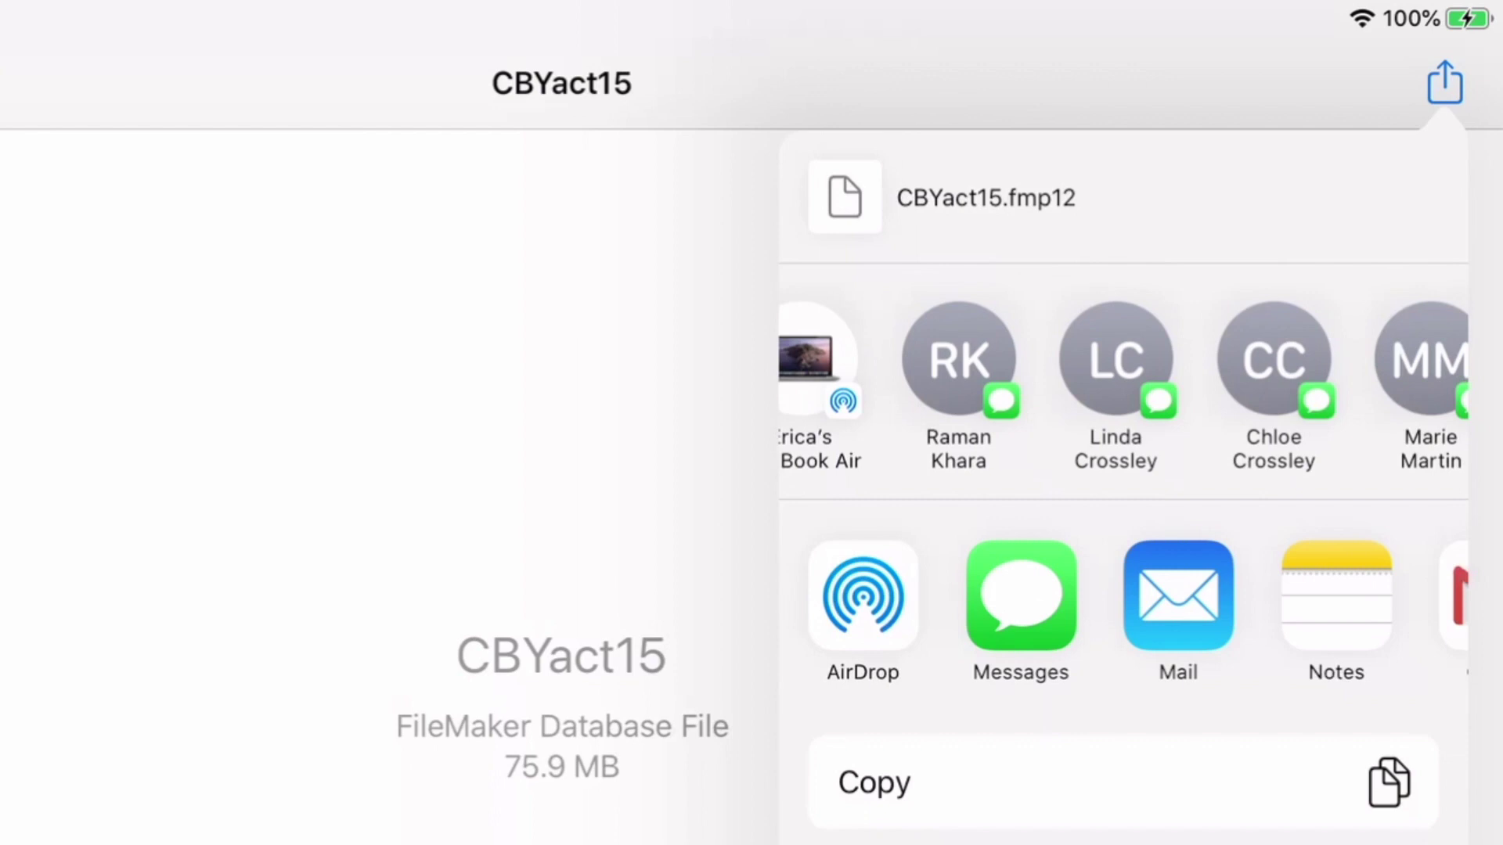
click(1041, 356)
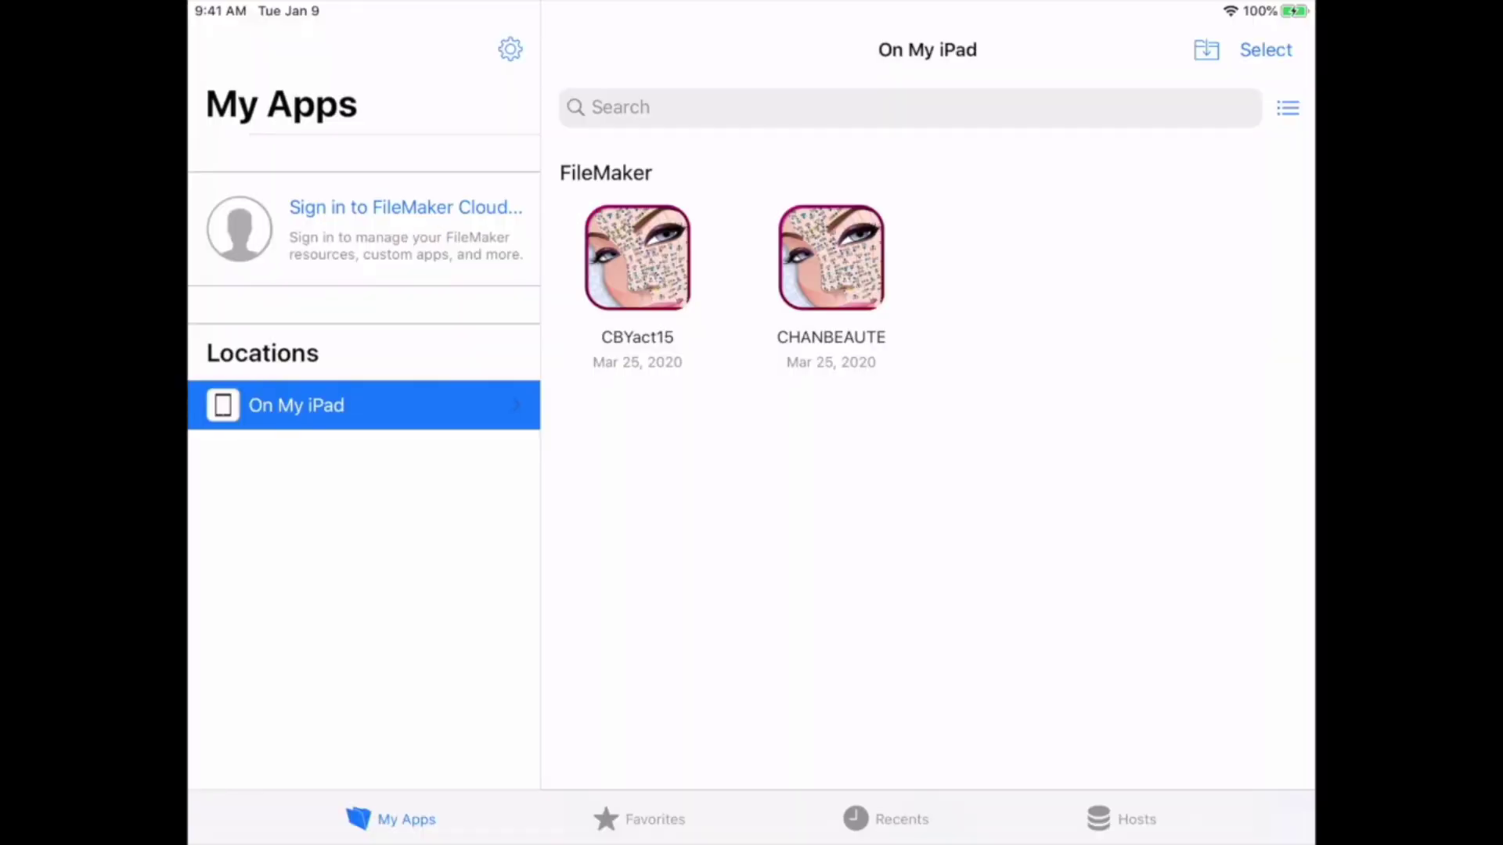
- Open CBYact15 in FileMaker Go and confirm the Chan'beauté v.15 update
click(638, 259)
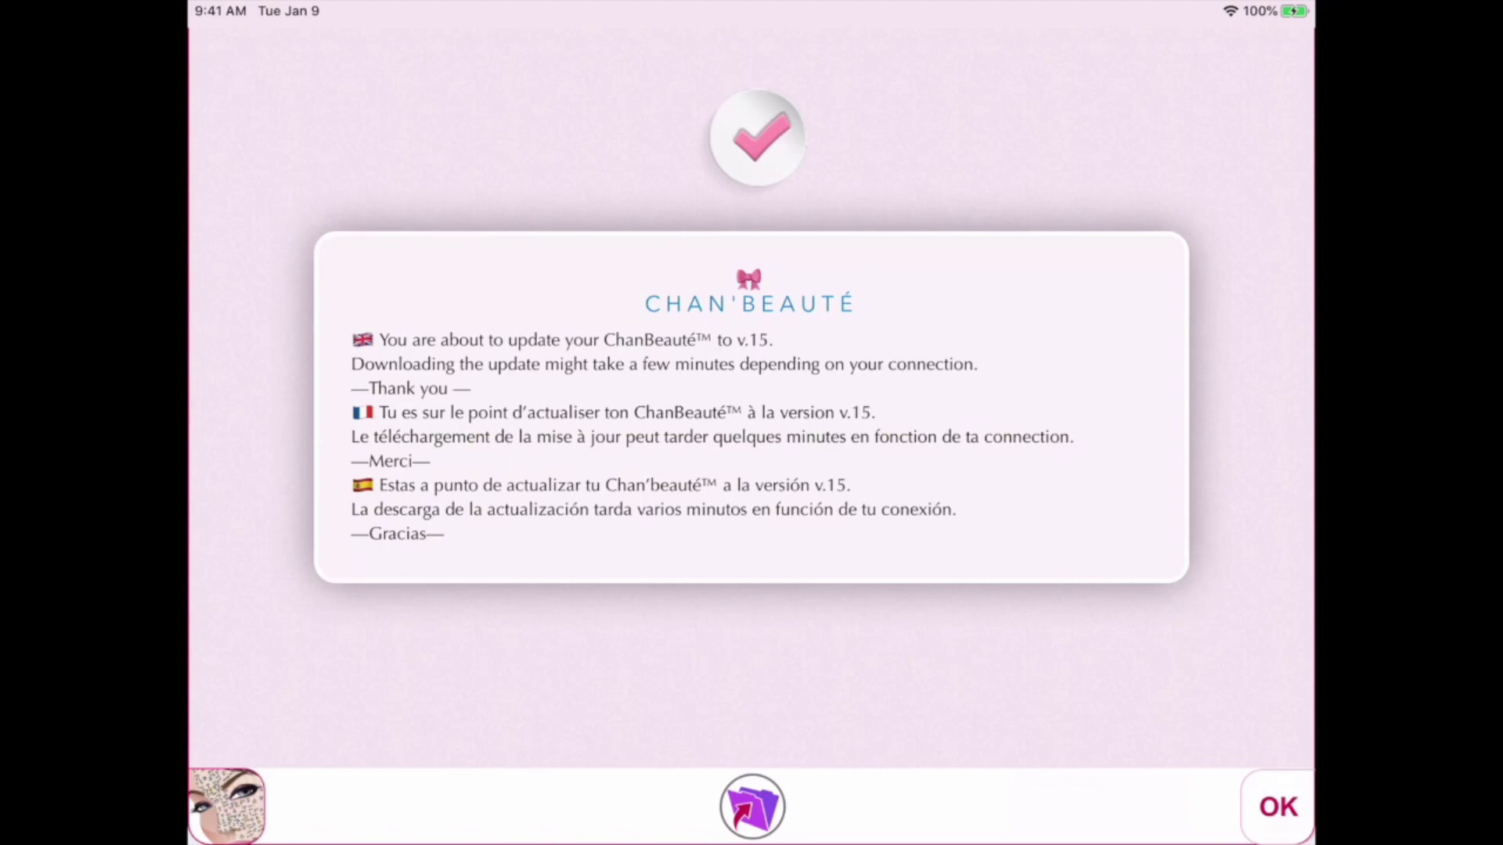
click(1278, 807)
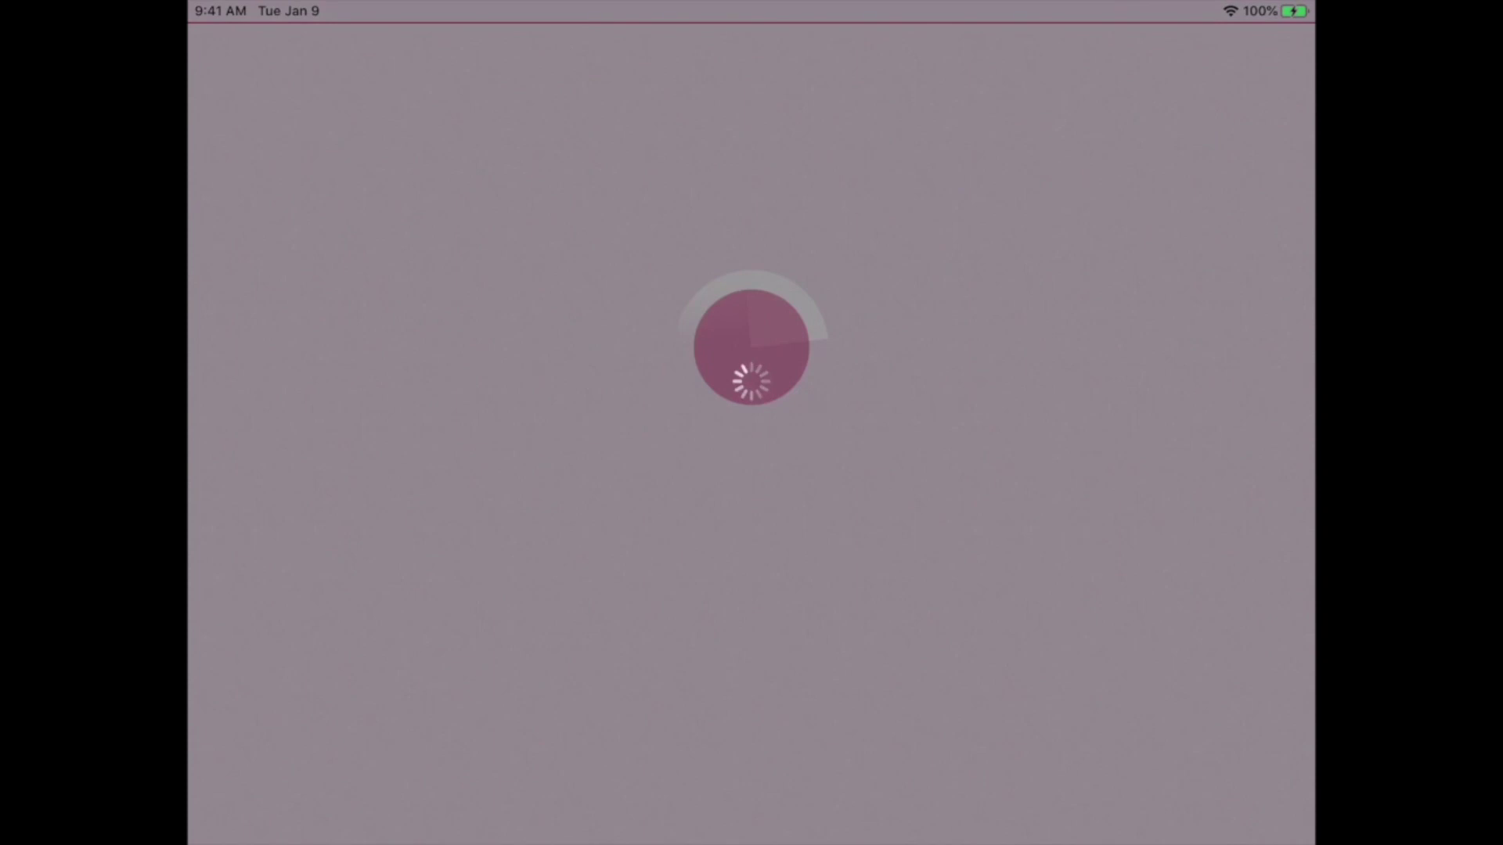